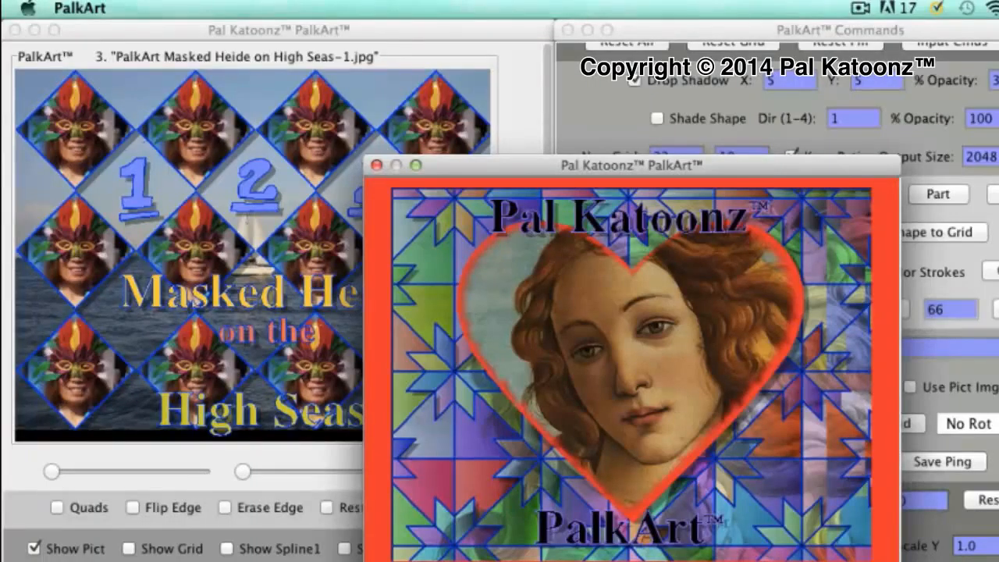
Close the splash picture and switch to blank picture 0 with Show Pict turned on.
{"action": "left_click", "coordinate": [376, 166]}
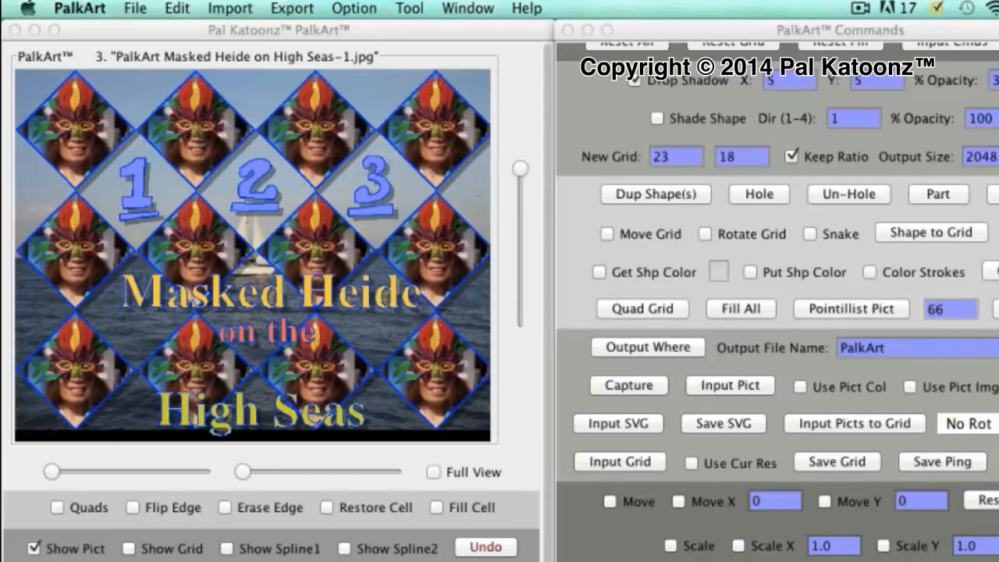
{"action": "left_click", "coordinate": [33, 548]}
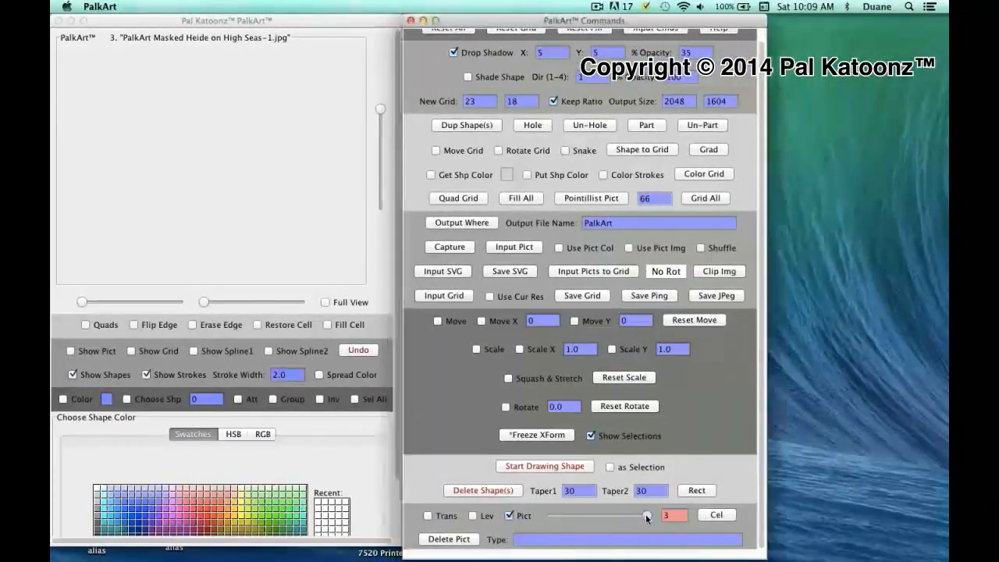
{"action": "left_click_drag", "start_coordinate": [646, 515], "coordinate": [552, 517]}
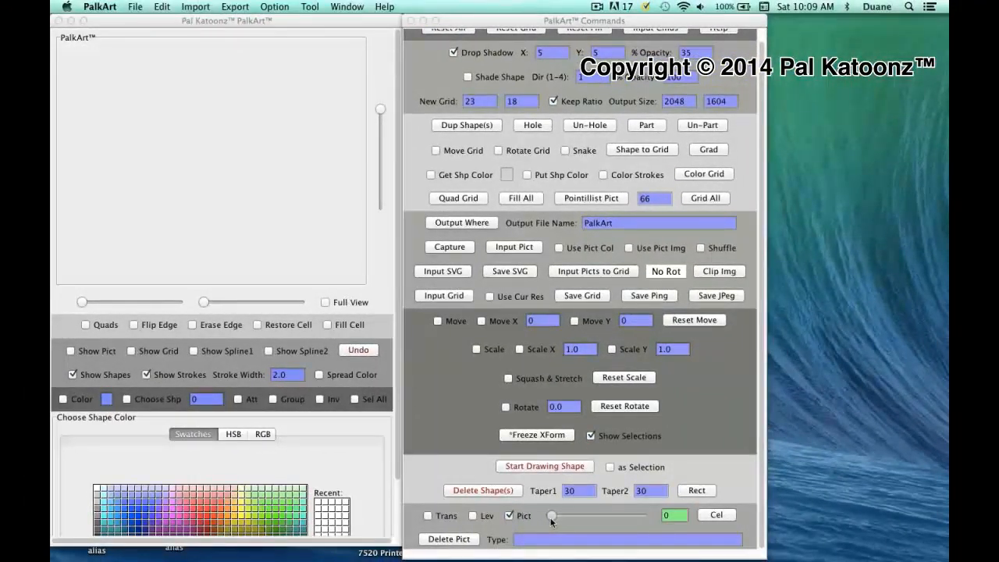
{"action": "left_click", "coordinate": [71, 351]}
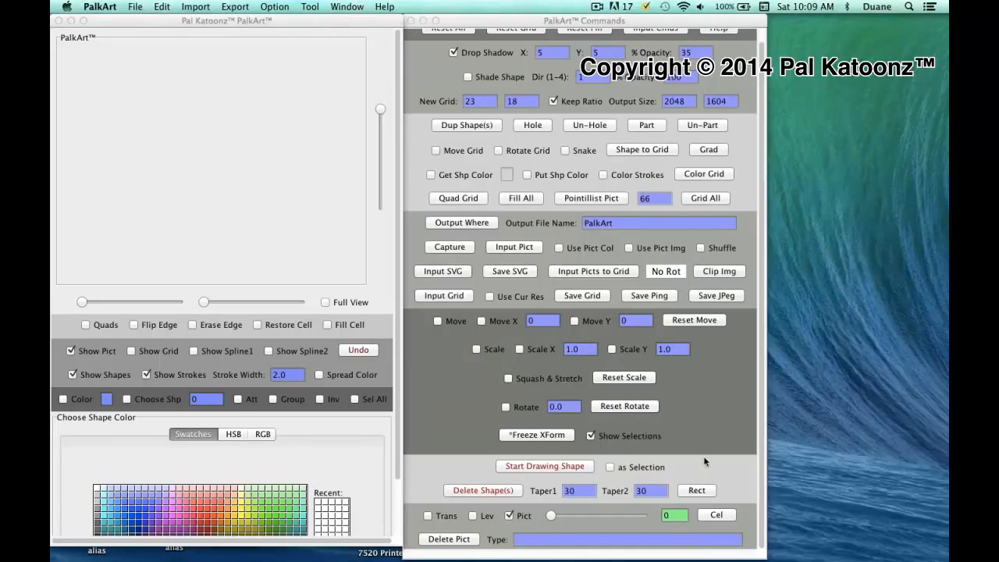
Load Diamond Heide 12.png from the Heide folder in +PICTS as the overlay cel.
{"action": "left_click", "coordinate": [718, 515]}
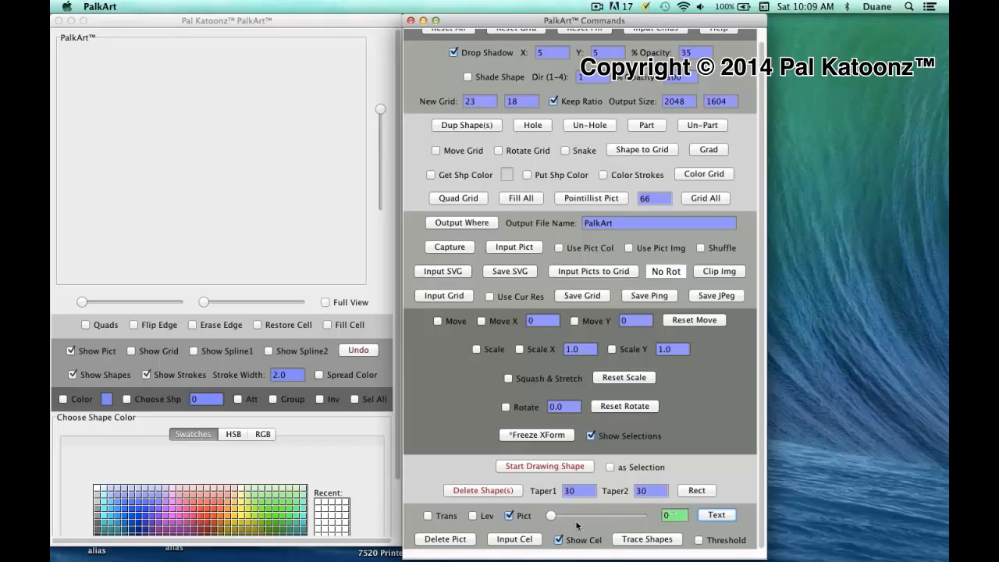
{"action": "left_click", "coordinate": [522, 542]}
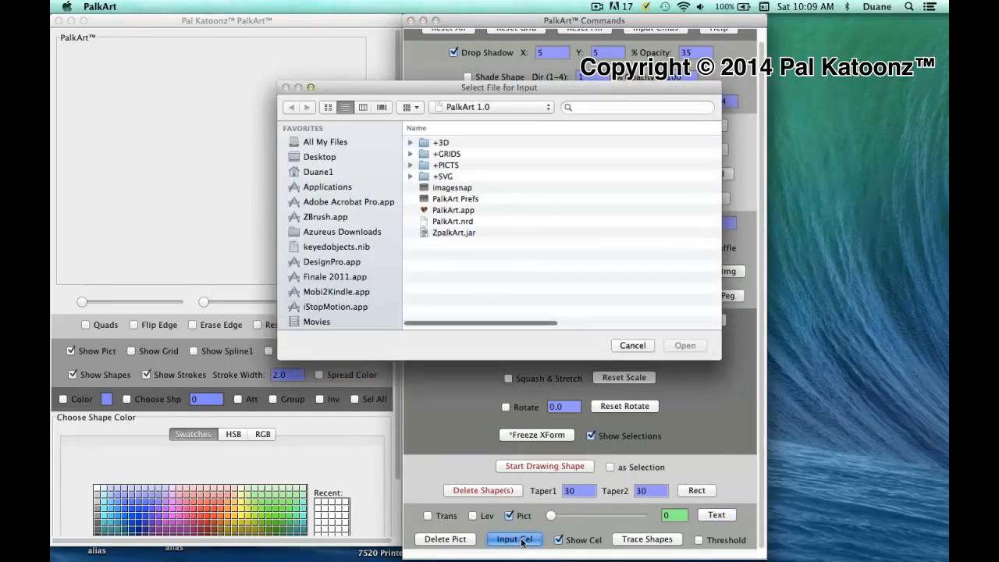
{"action": "left_click", "coordinate": [421, 166]}
{"action": "double_click", "coordinate": [421, 166]}
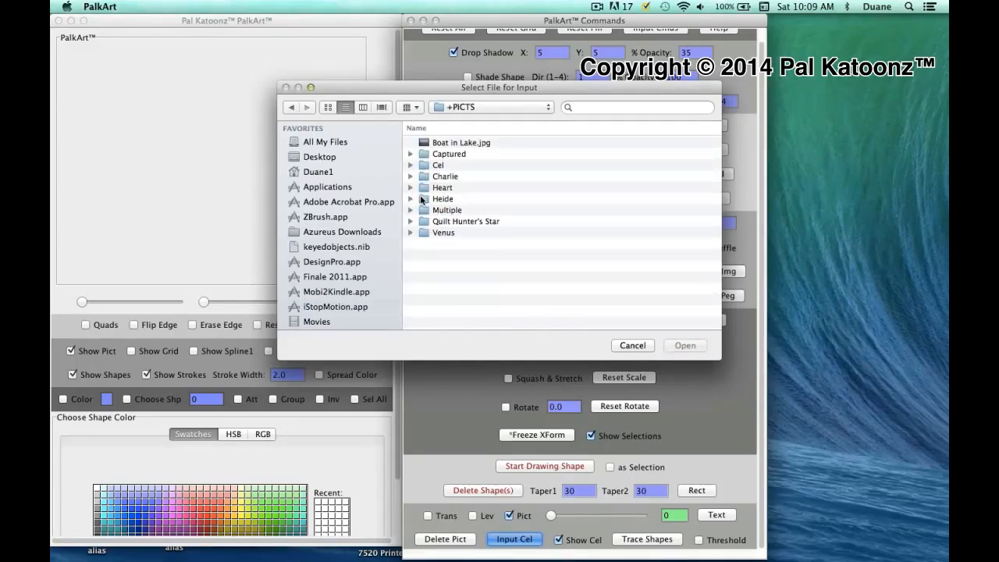
{"action": "double_click", "coordinate": [421, 199]}
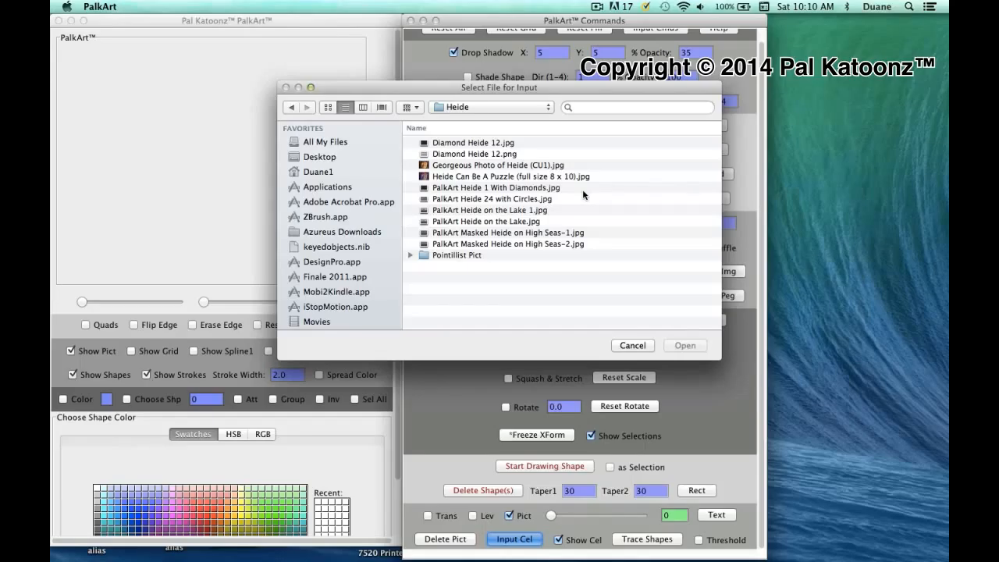
{"action": "left_click", "coordinate": [426, 244]}
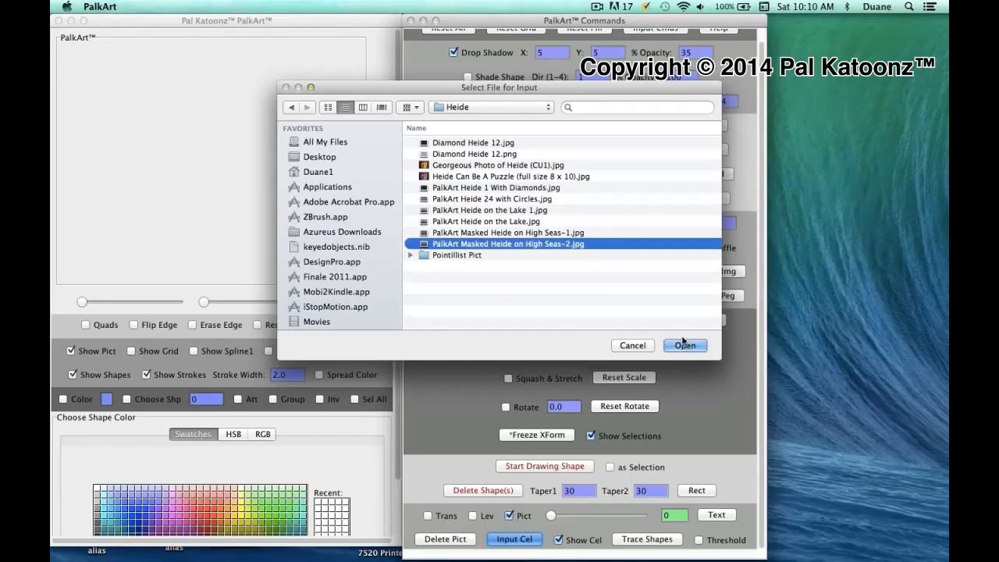
{"action": "left_click", "coordinate": [423, 154]}
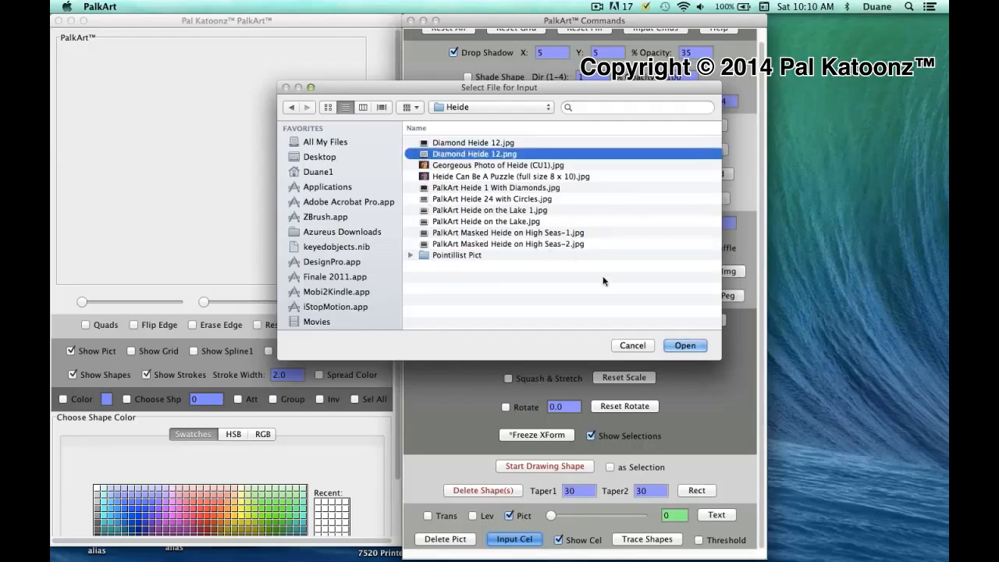
{"action": "left_click", "coordinate": [697, 345]}
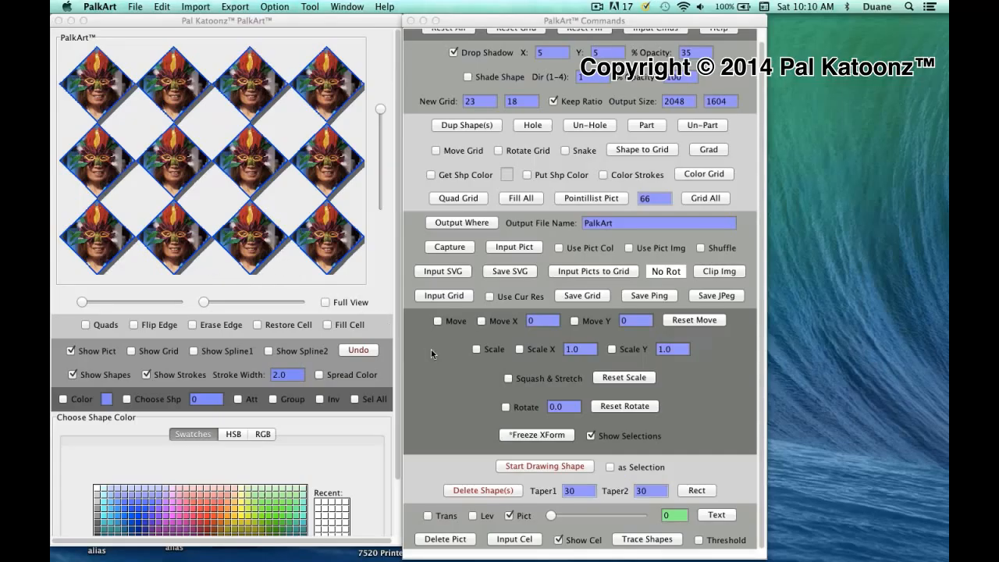
Switch the background through picture 1 to picture 2, PalkArt Masked Heide on High Seas-2.jpg, and hide the overlay cel.
{"action": "left_click", "coordinate": [553, 517]}
{"action": "left_click_drag", "start_coordinate": [553, 517], "coordinate": [568, 517]}
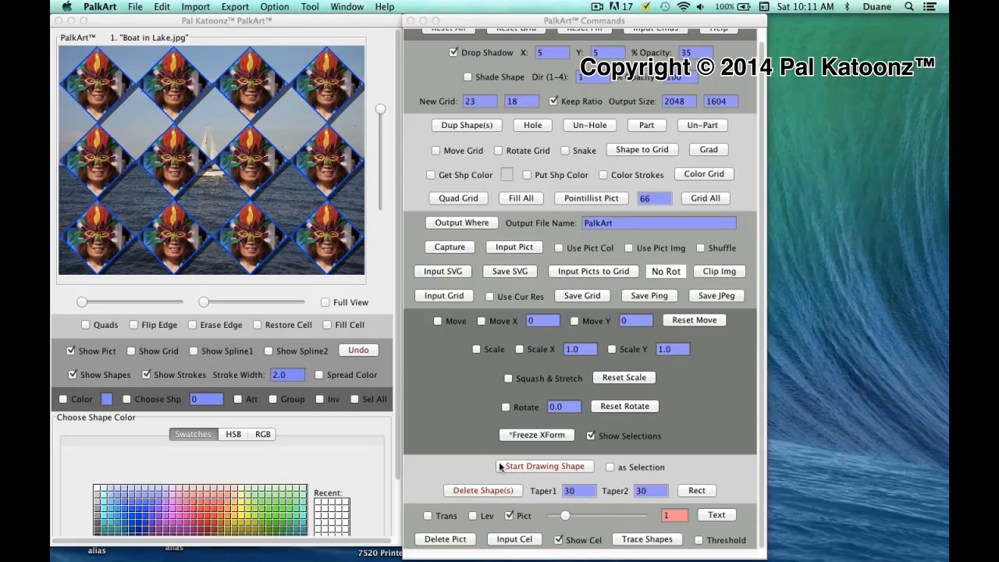
{"action": "left_click", "coordinate": [557, 540]}
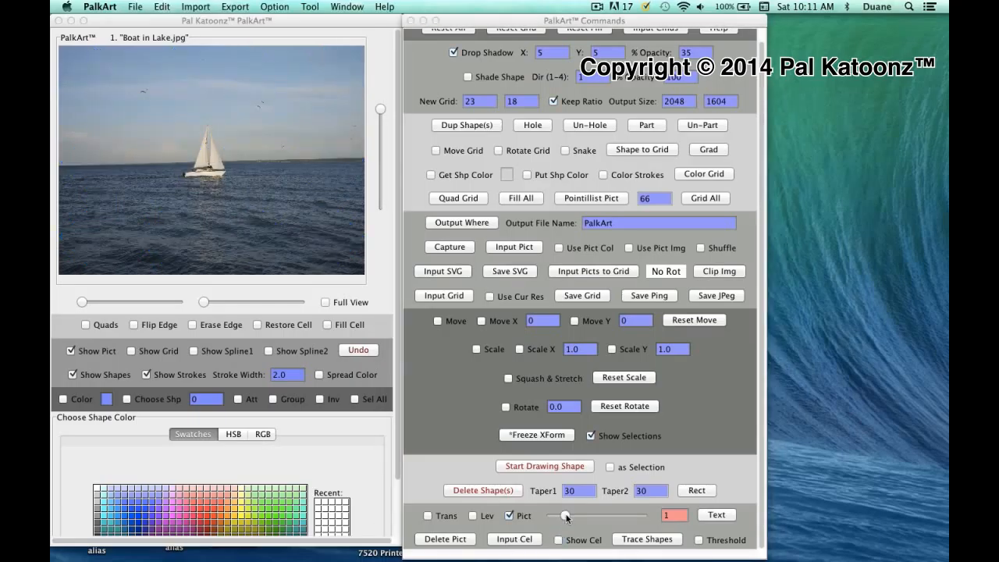
{"action": "left_click_drag", "start_coordinate": [566, 517], "coordinate": [601, 516]}
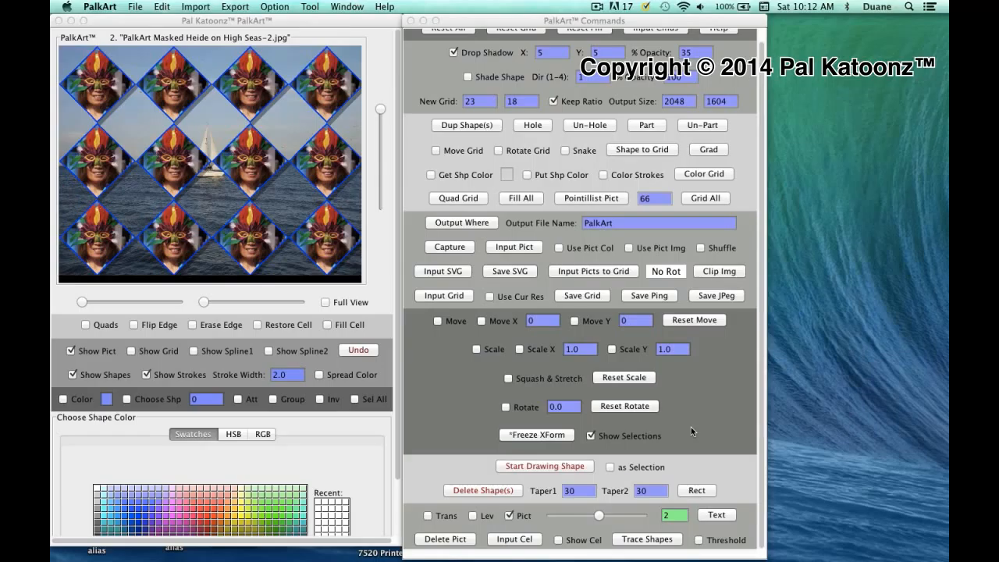
Load c01.jpg from the Cel folder in +PICTS as the new overlay cel.
{"action": "left_click", "coordinate": [531, 541]}
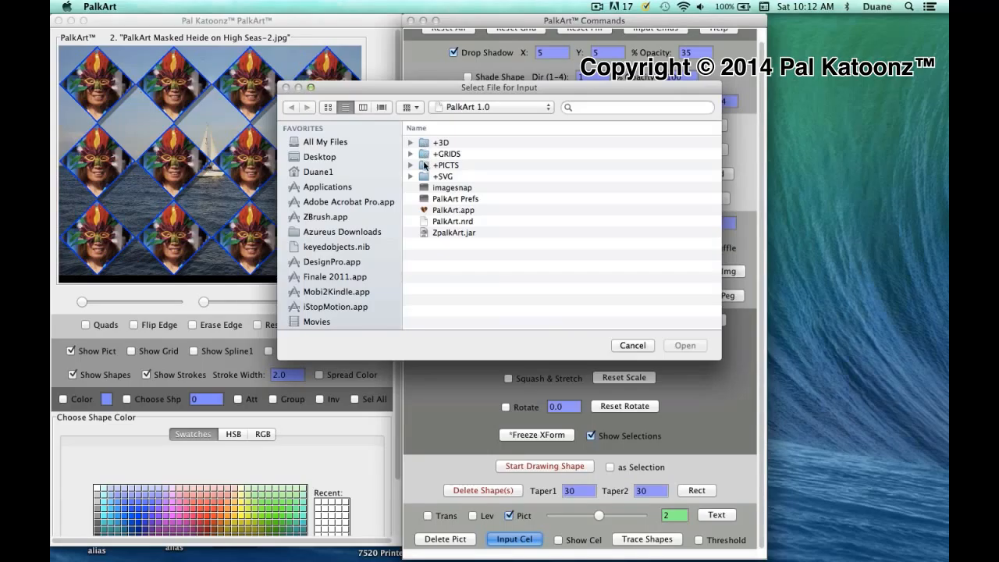
{"action": "double_click", "coordinate": [424, 165]}
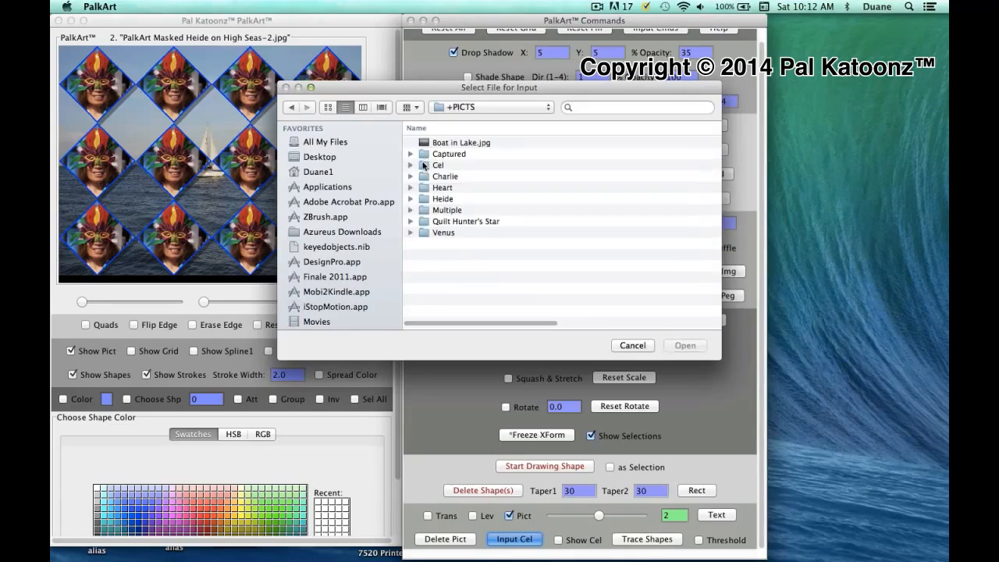
{"action": "double_click", "coordinate": [424, 164]}
{"action": "left_click", "coordinate": [425, 142]}
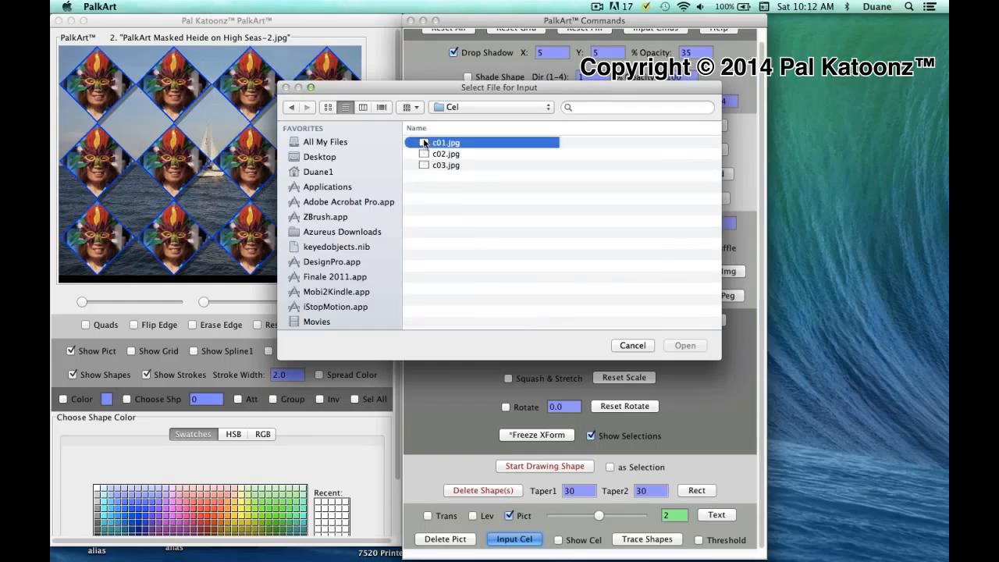
{"action": "left_click", "coordinate": [685, 346]}
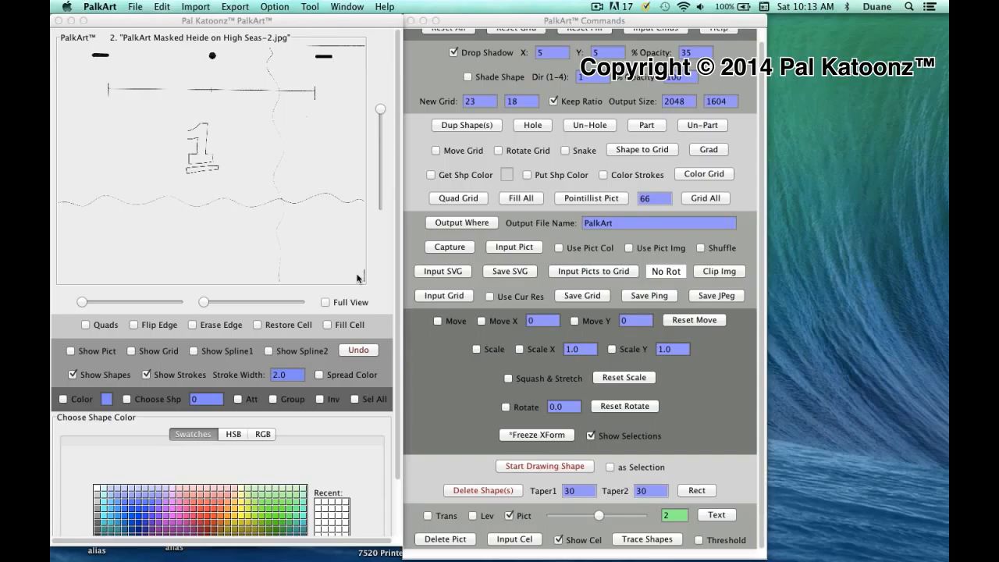
Compare the cel against picture 2, hide the picture again and trace the cel's drawing into shapes.
{"action": "left_click", "coordinate": [72, 351]}
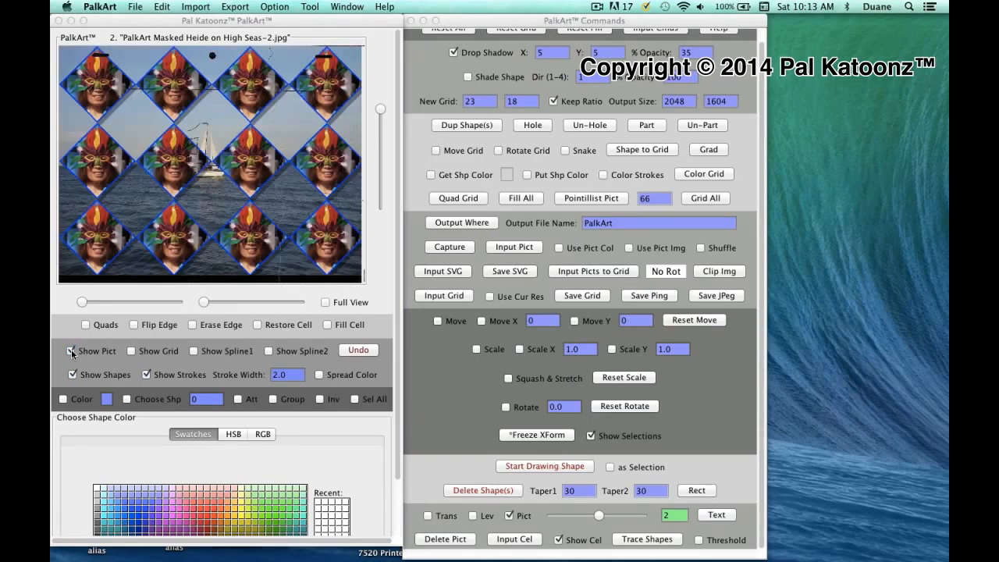
{"action": "left_click", "coordinate": [71, 351]}
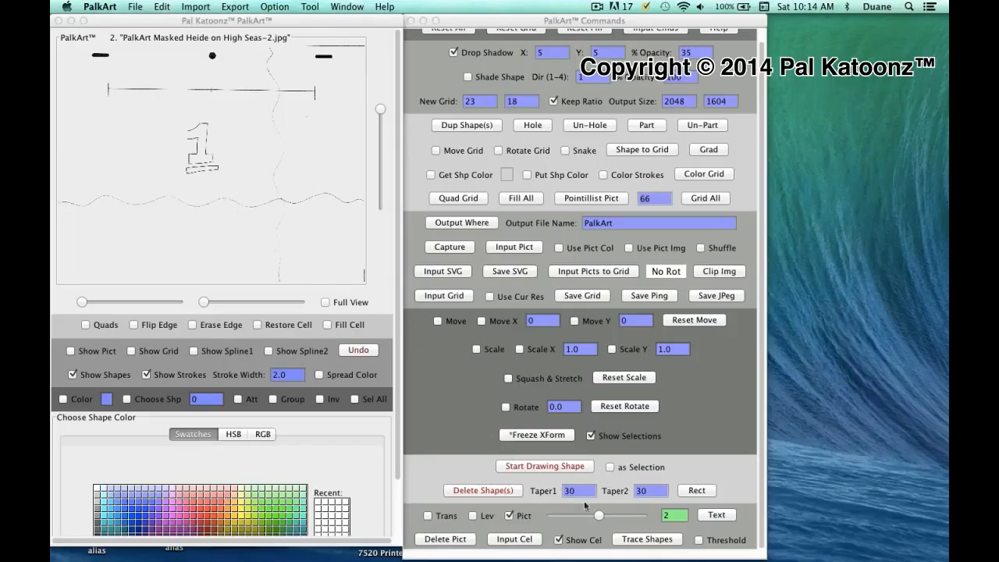
{"action": "left_click", "coordinate": [626, 539]}
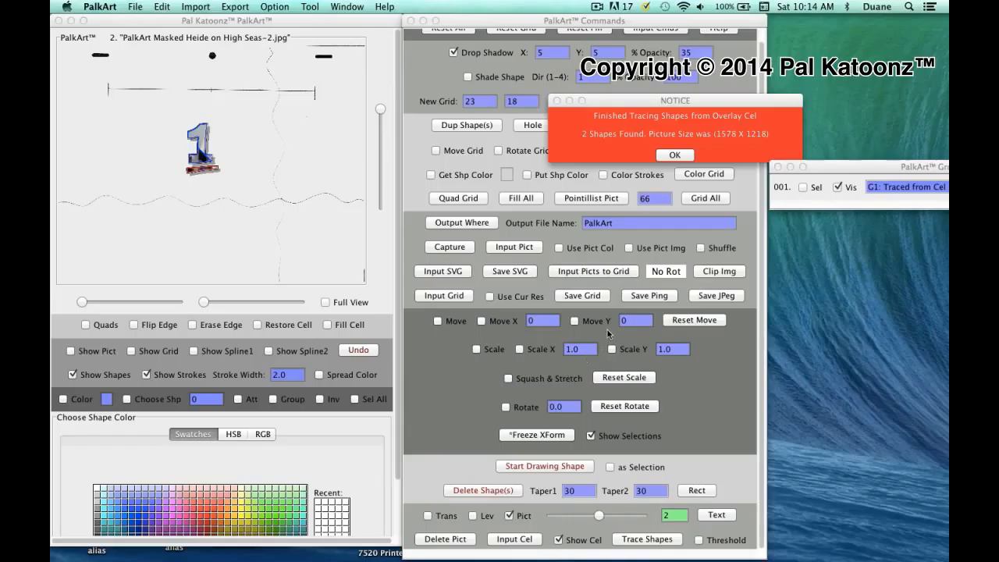
Select the Traced from Cel group and turn off Use Pict Img so its number 1 and underline fill with solid colour.
{"action": "left_click", "coordinate": [629, 249]}
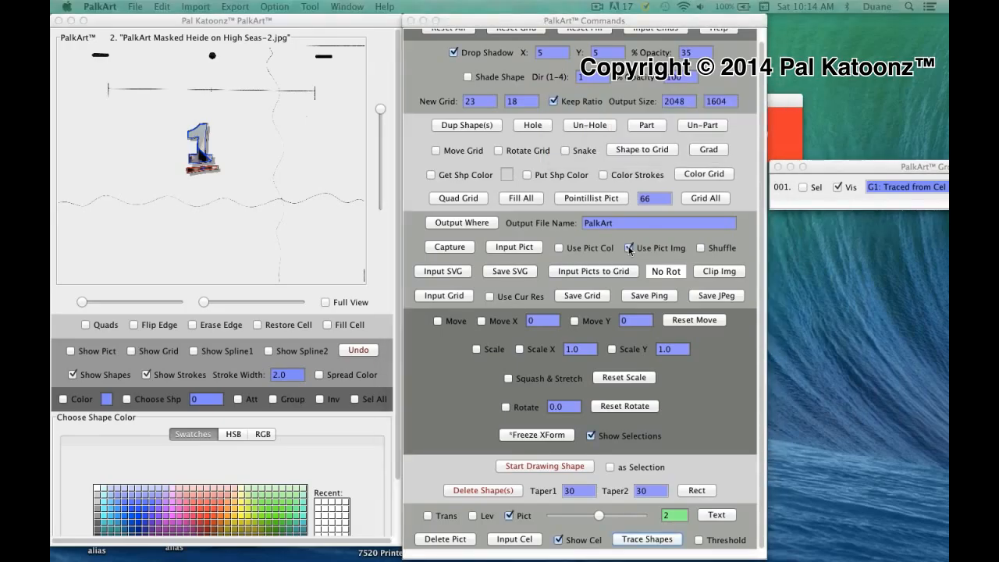
{"action": "left_click", "coordinate": [629, 248]}
{"action": "left_click_drag", "start_coordinate": [852, 166], "coordinate": [651, 158]}
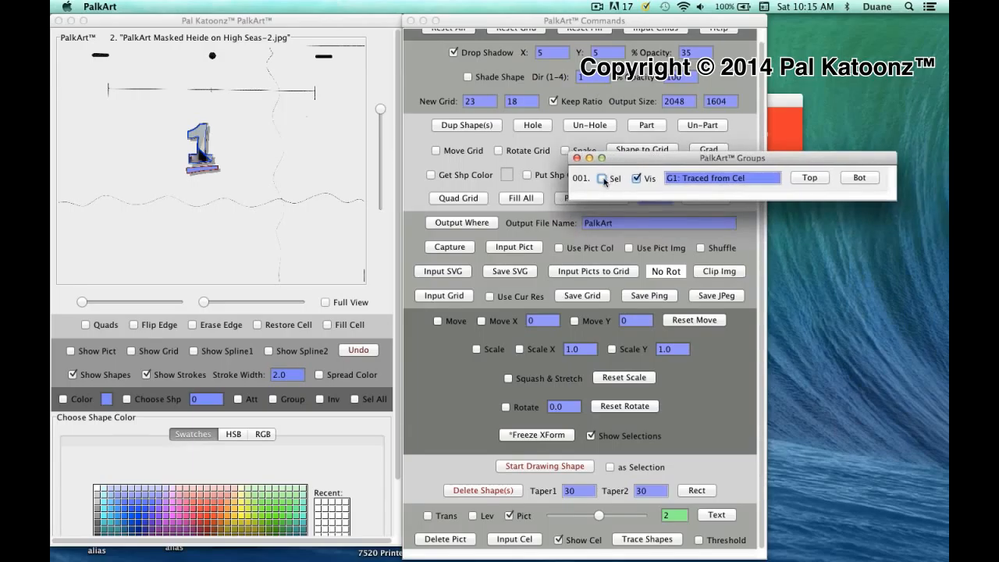
{"action": "left_click", "coordinate": [603, 179]}
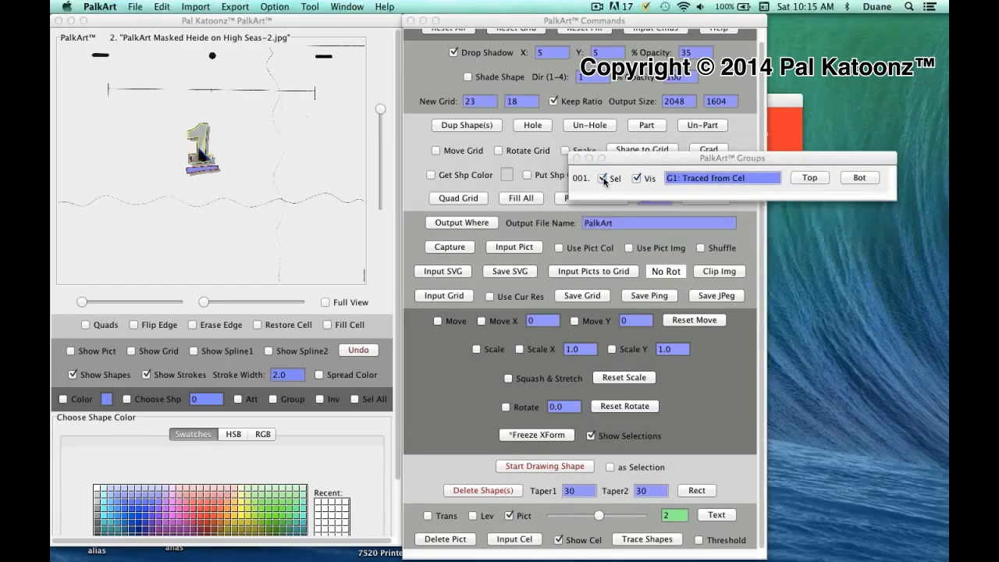
{"action": "left_click", "coordinate": [717, 161]}
{"action": "left_click_drag", "start_coordinate": [717, 162], "coordinate": [721, 154]}
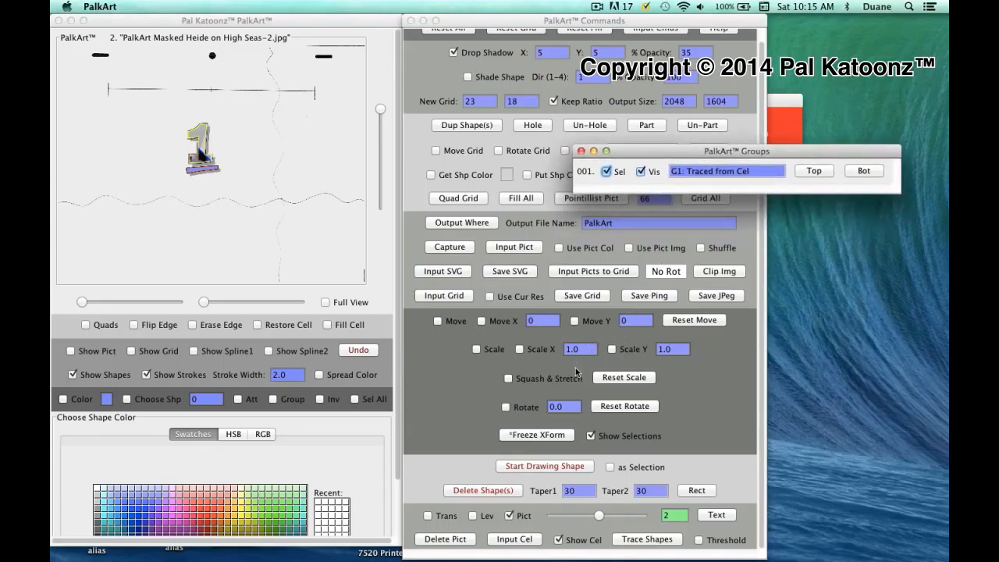
{"action": "left_click", "coordinate": [629, 248]}
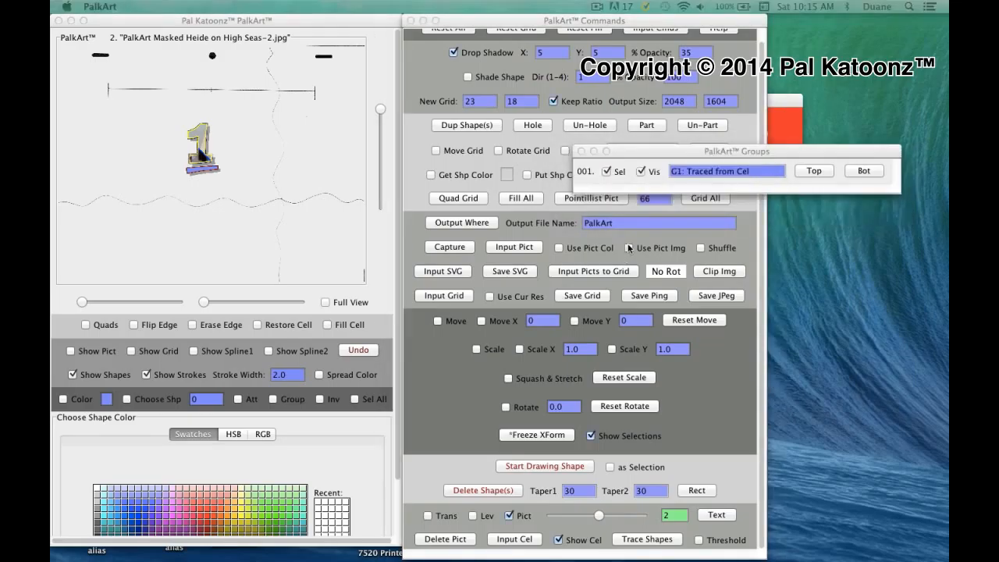
{"action": "left_click", "coordinate": [629, 248]}
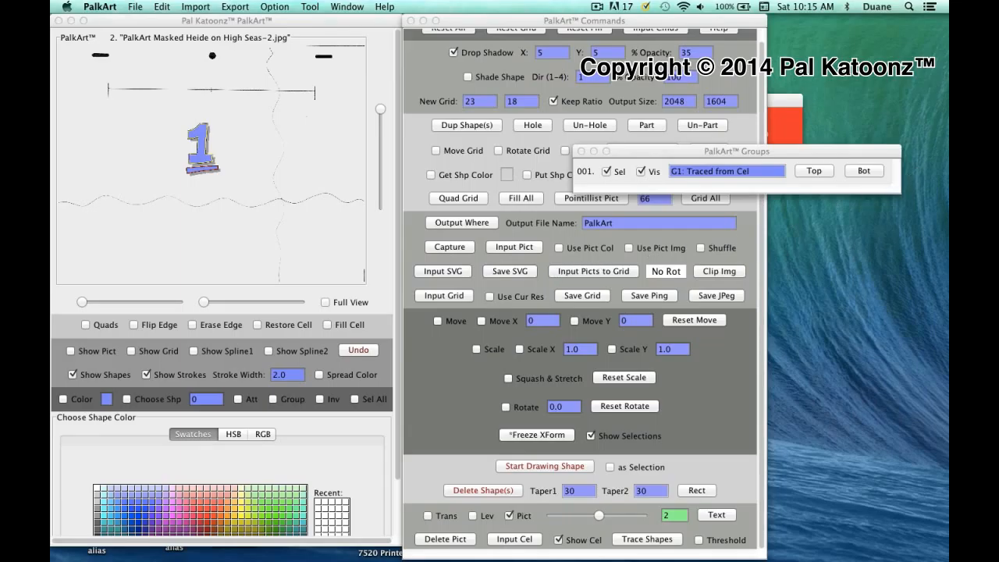
Arrange the Shapes and Groups windows over the commands and bring the tracing notice forward.
{"action": "left_click_drag", "start_coordinate": [948, 353], "coordinate": [817, 274]}
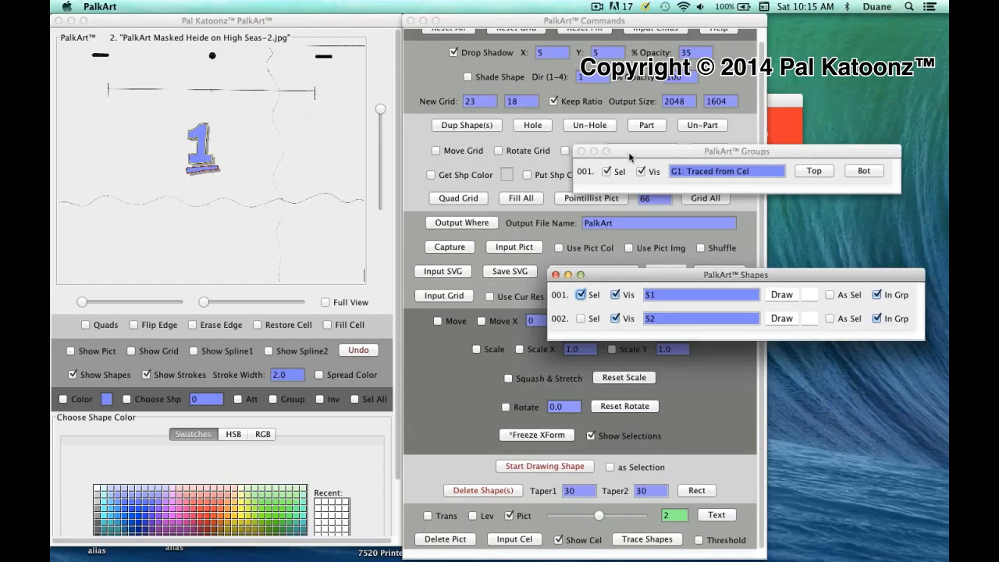
{"action": "left_click_drag", "start_coordinate": [631, 154], "coordinate": [650, 182]}
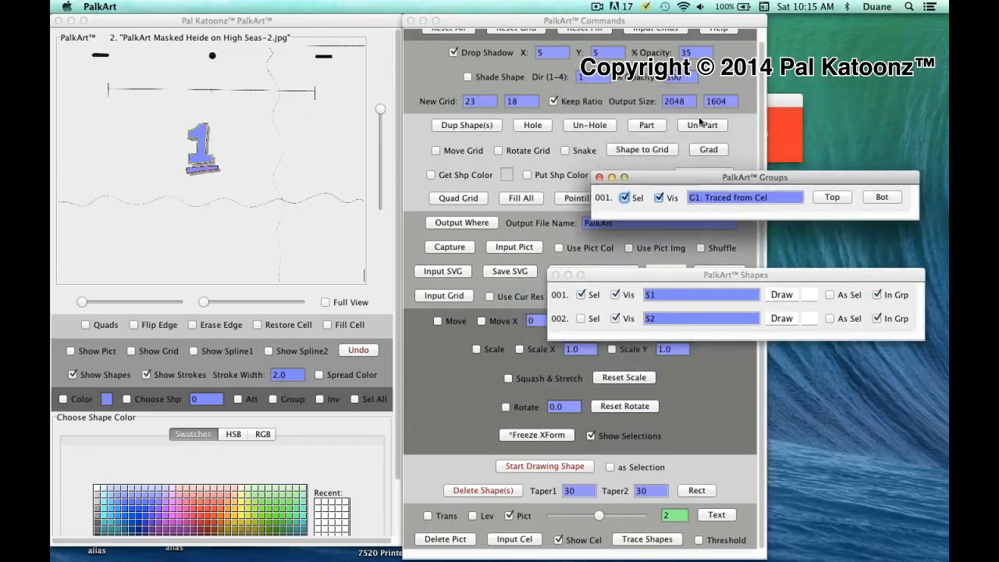
{"action": "left_click", "coordinate": [782, 99]}
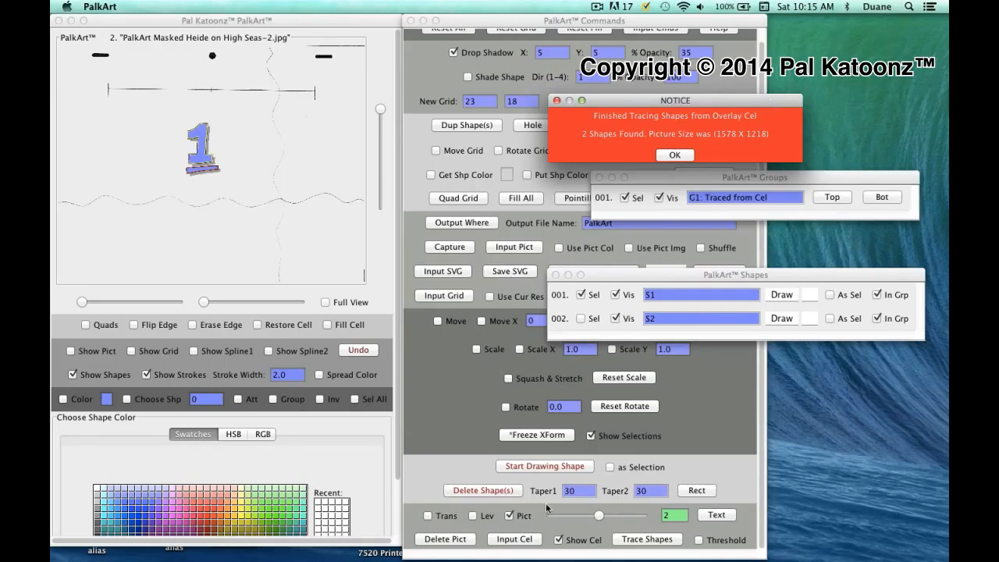
Show picture 2 without the cel and move the selected number 1 group into the gap between the first two diamond columns and rows.
{"action": "left_click", "coordinate": [556, 540]}
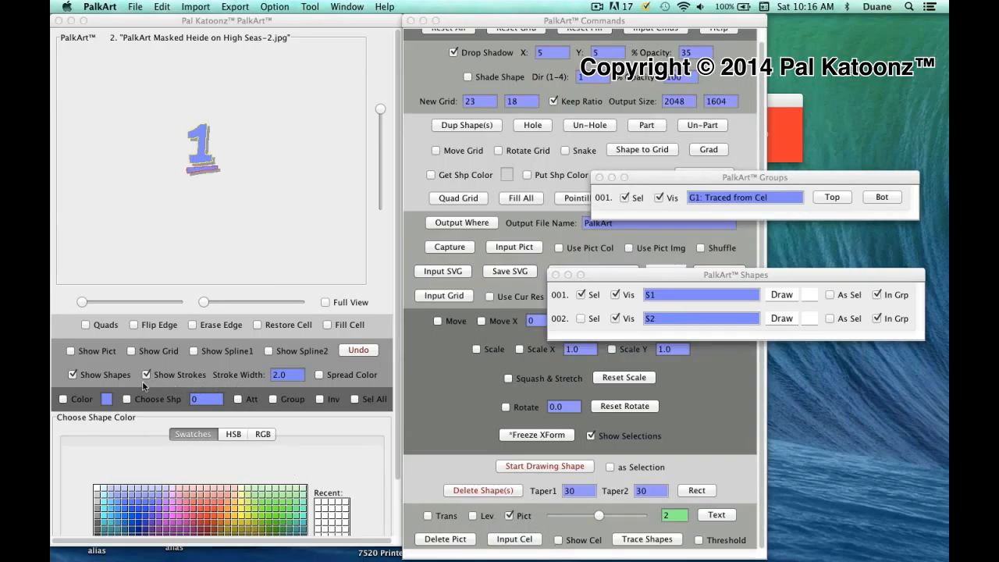
{"action": "left_click", "coordinate": [72, 351]}
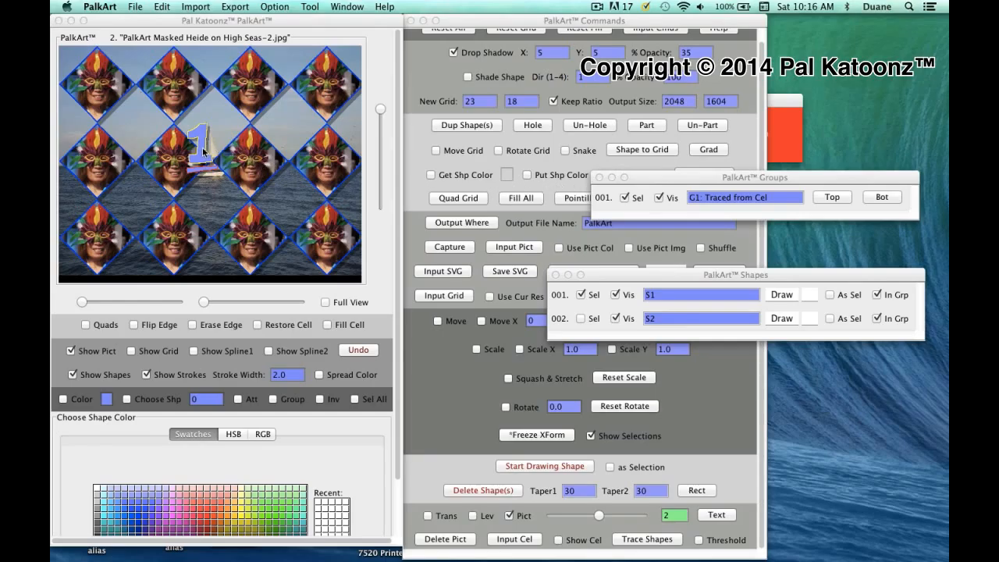
{"action": "left_click", "coordinate": [626, 198]}
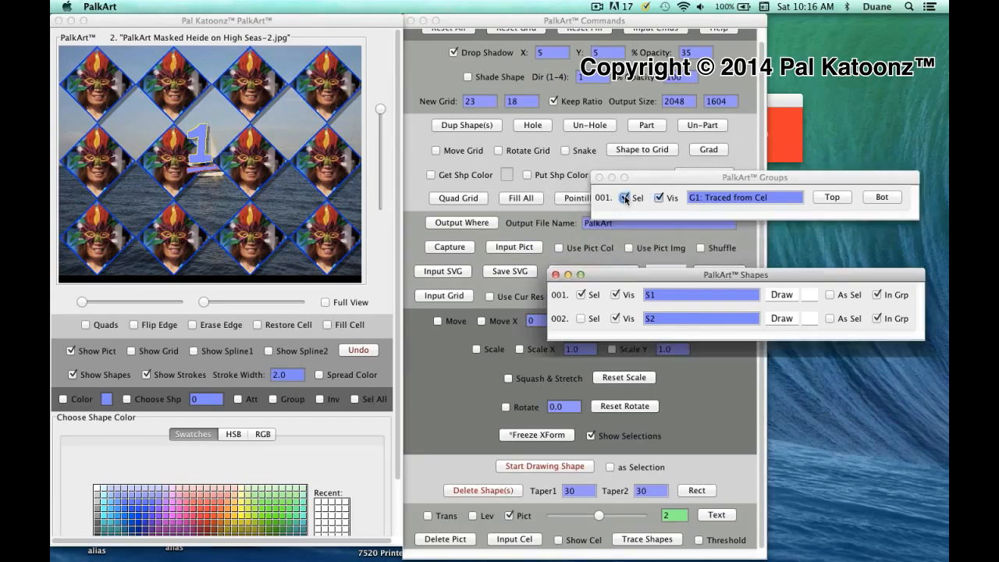
{"action": "left_click", "coordinate": [626, 199]}
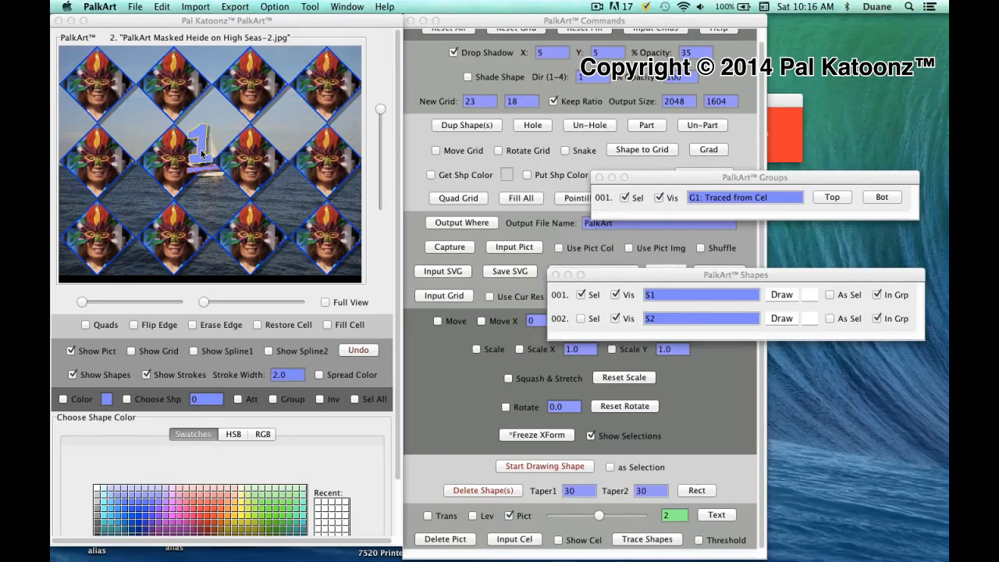
{"action": "left_click_drag", "start_coordinate": [202, 154], "coordinate": [134, 126]}
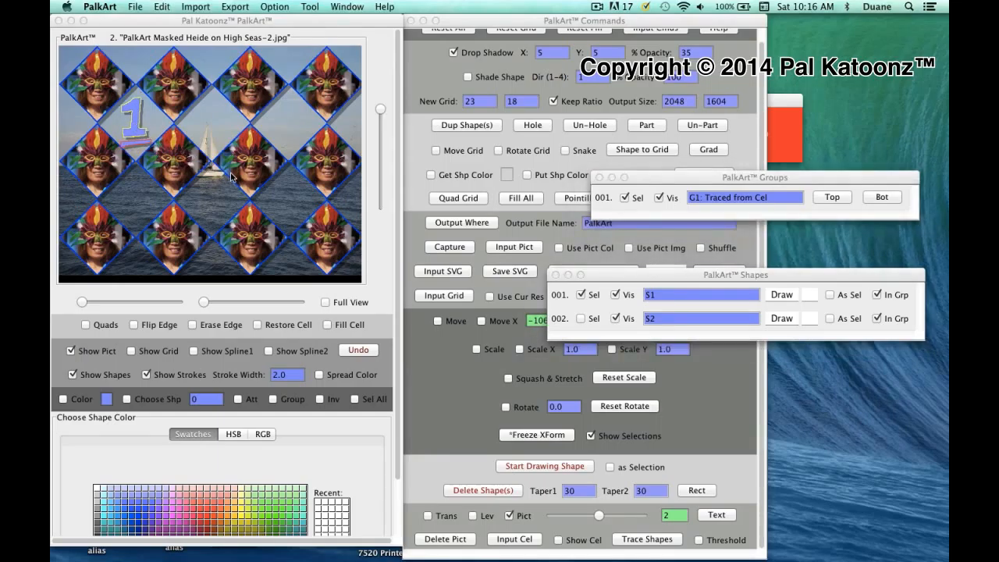
Show the overlay cel and load c02.jpg from the Cel folder inside +PICTS as the new cel.
{"action": "left_click", "coordinate": [465, 363]}
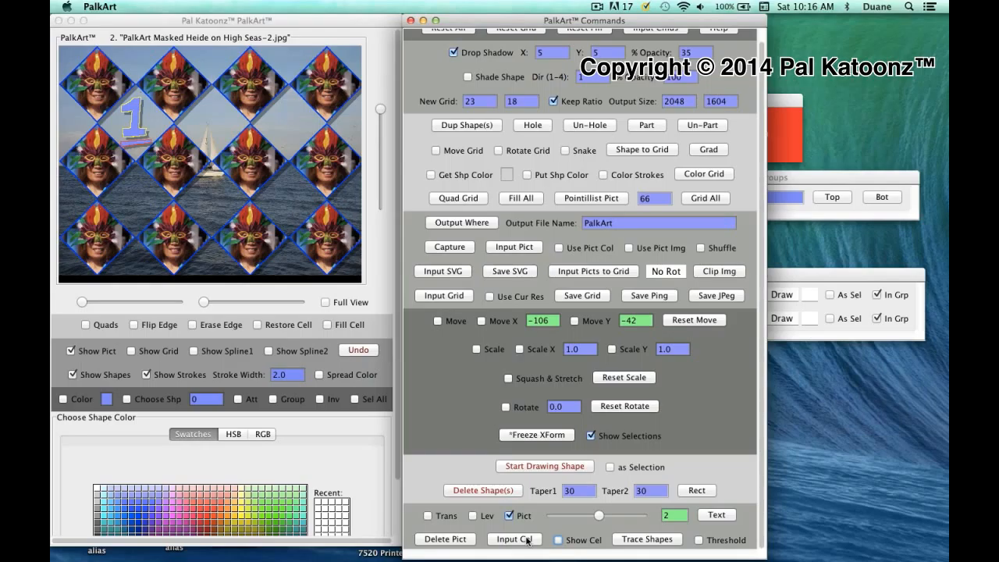
{"action": "left_click", "coordinate": [557, 542]}
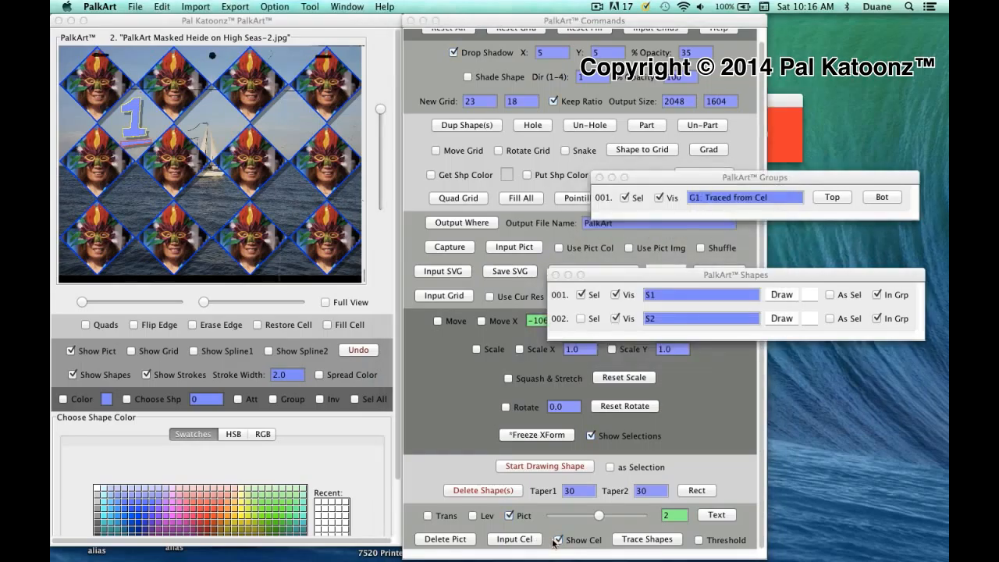
{"action": "left_click", "coordinate": [517, 539]}
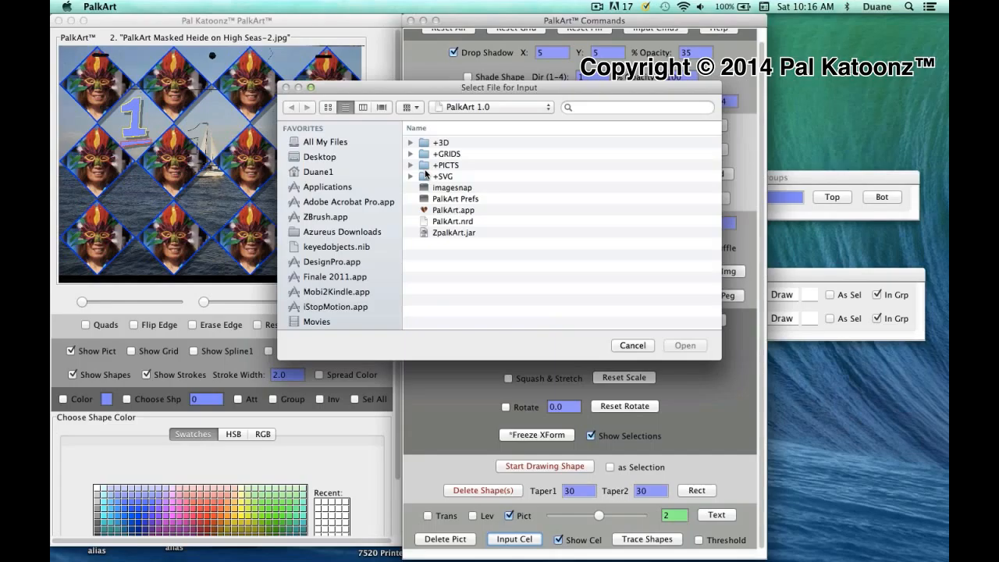
{"action": "double_click", "coordinate": [425, 166]}
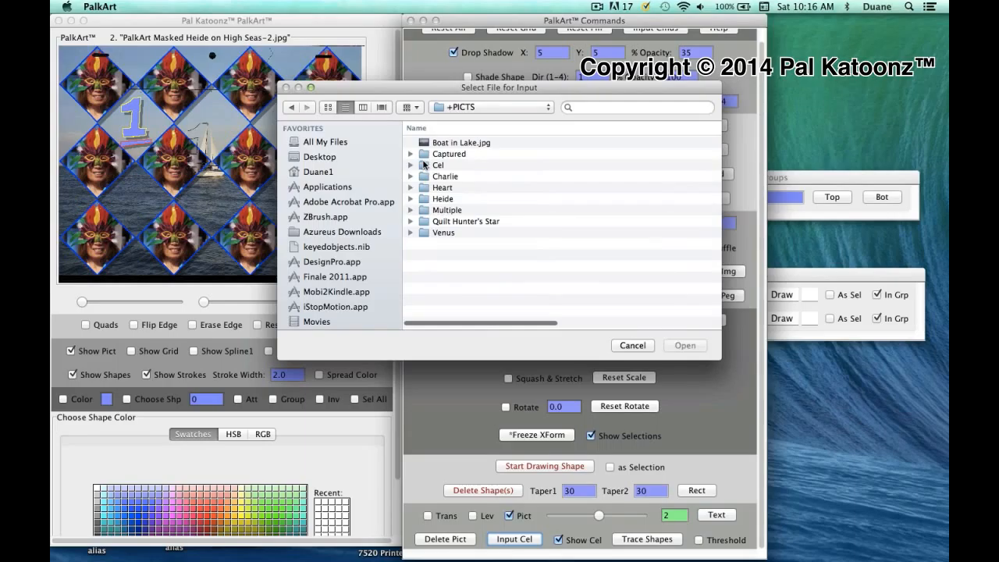
{"action": "double_click", "coordinate": [424, 165]}
{"action": "left_click", "coordinate": [426, 154]}
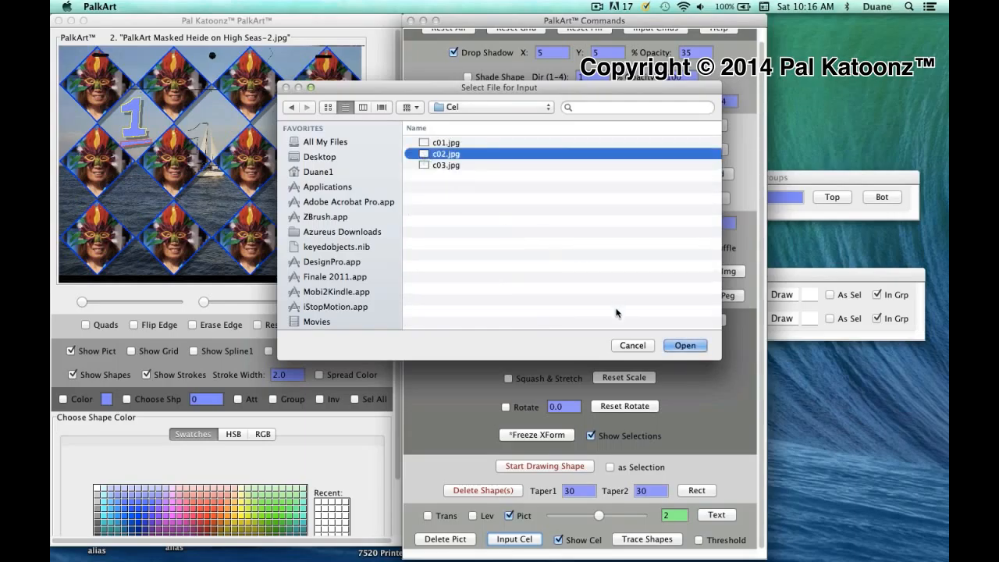
{"action": "left_click", "coordinate": [683, 345]}
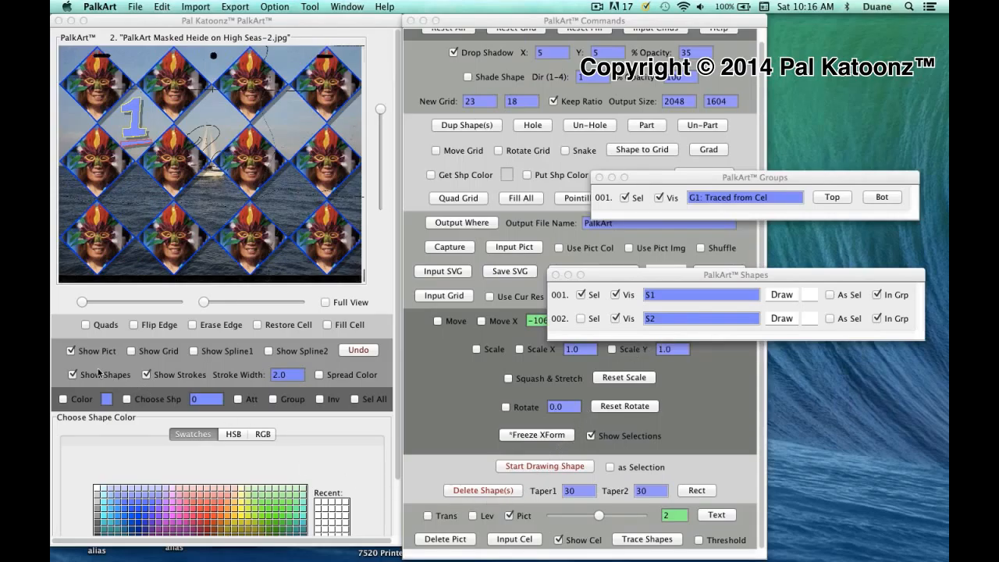
Trace the cel's number 2 and underline into shapes with picture 2 hidden, and show the picture again.
{"action": "left_click", "coordinate": [70, 351]}
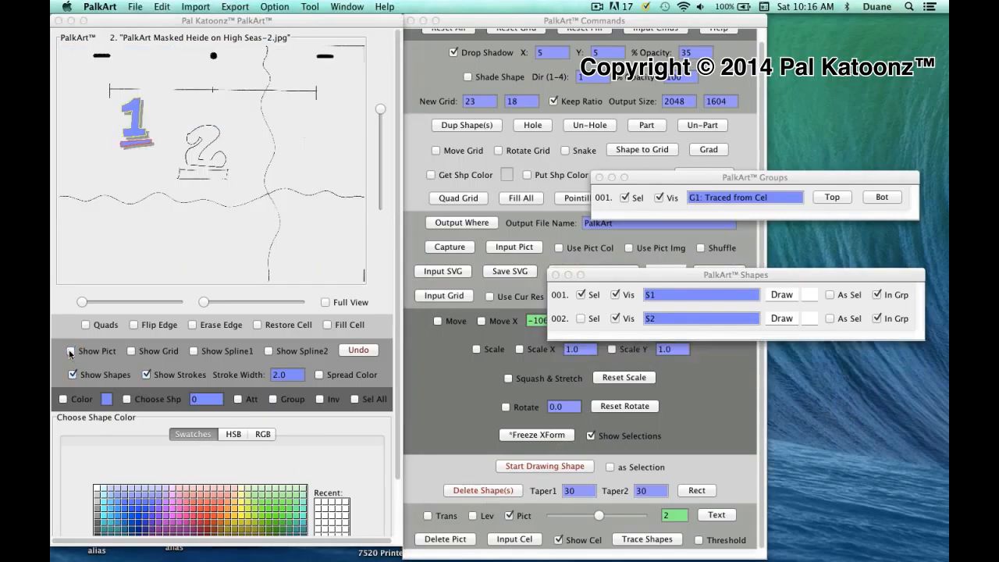
{"action": "left_click", "coordinate": [632, 539]}
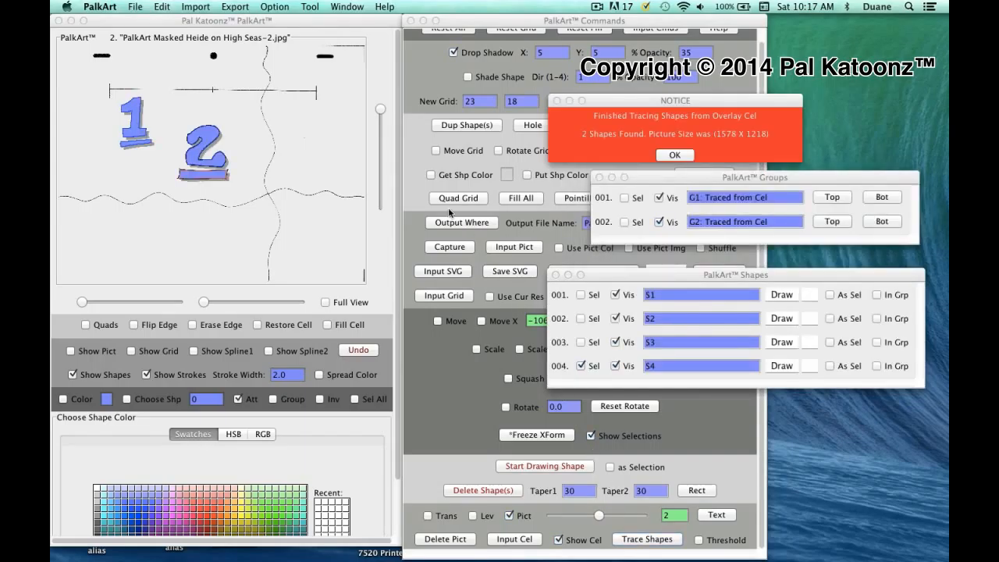
{"action": "left_click", "coordinate": [72, 351]}
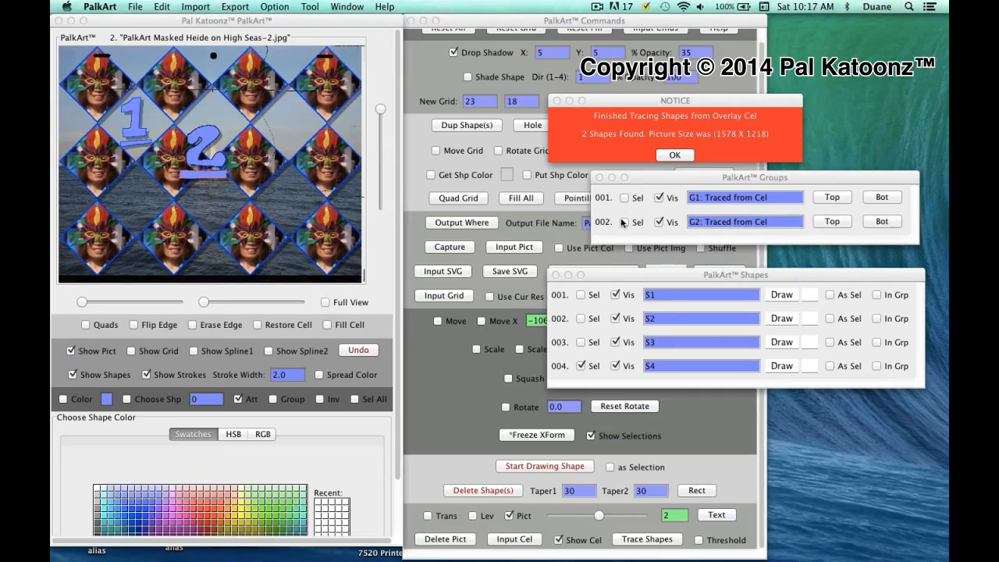
Rename the first traced group as Number 1.
{"action": "left_click", "coordinate": [691, 200]}
{"action": "left_click_drag", "start_coordinate": [691, 200], "coordinate": [768, 200]}
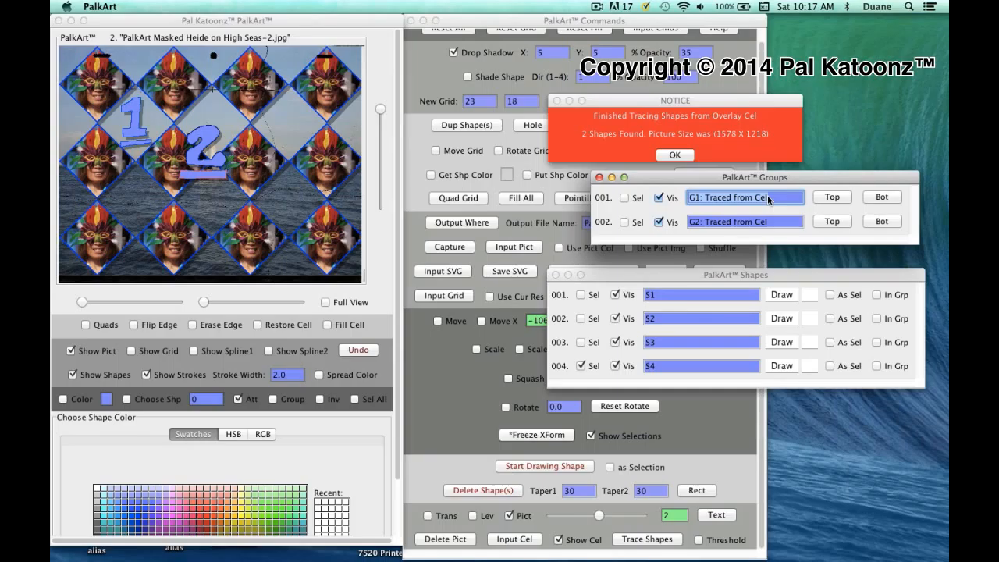
{"action": "type", "text": "Number 1"}
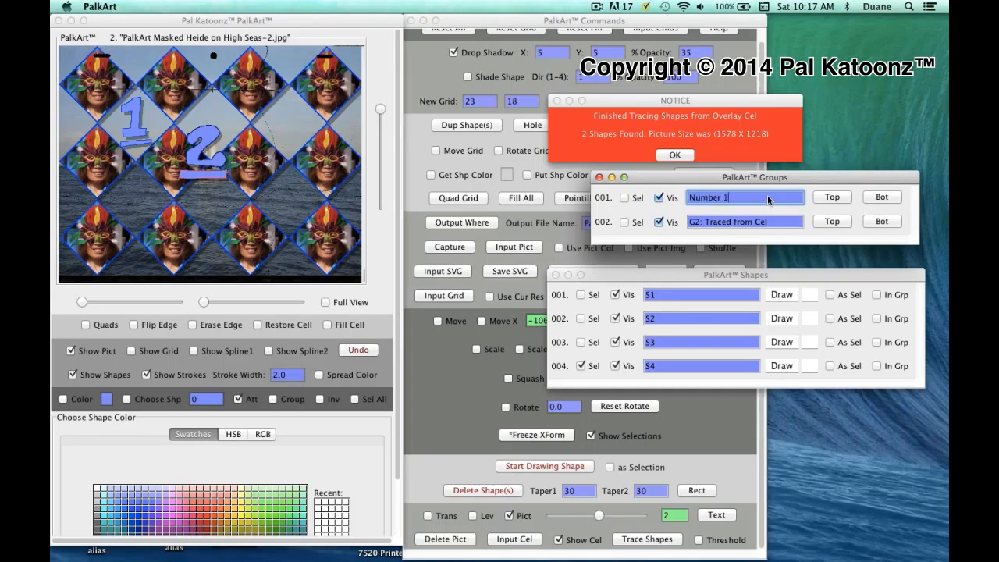
{"action": "key", "text": "Return"}
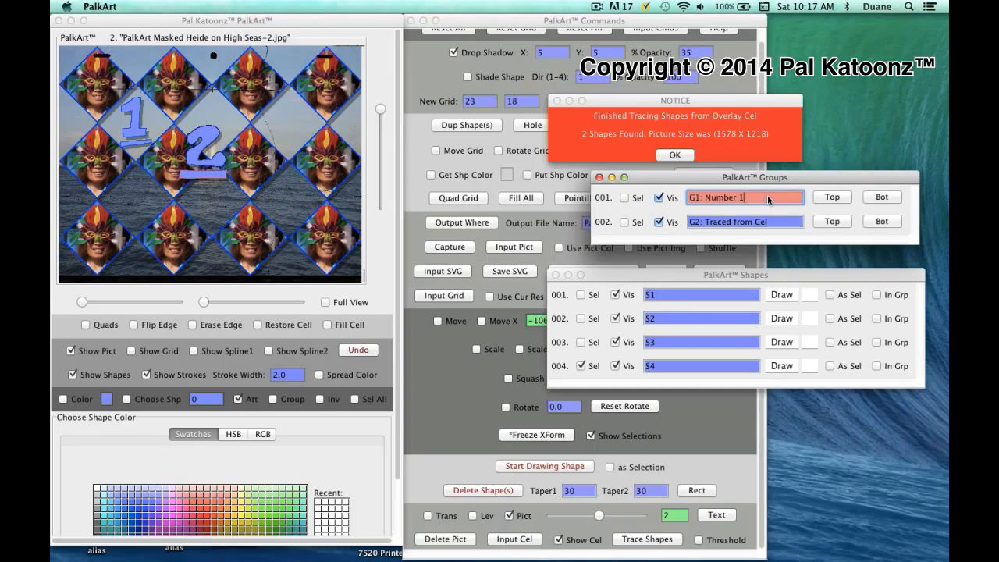
Rename the second traced group as Number 2.
{"action": "left_click", "coordinate": [691, 225]}
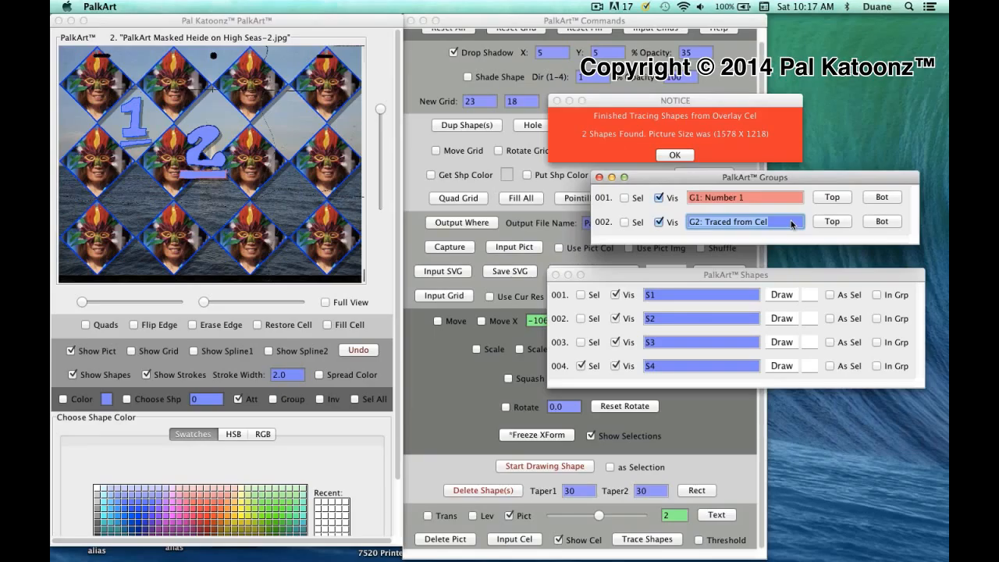
{"action": "type", "text": "Na"}
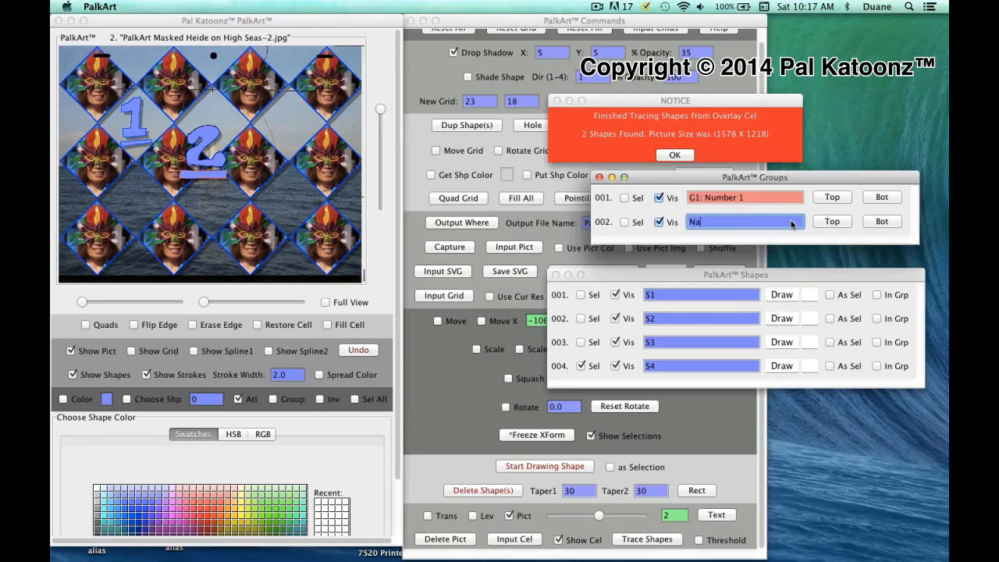
{"action": "type", "text": "um"}
{"action": "key", "text": "BackSpace"}
{"action": "key", "text": "BackSpace"}
{"action": "type", "text": "umber"}
{"action": "key", "text": "Return"}
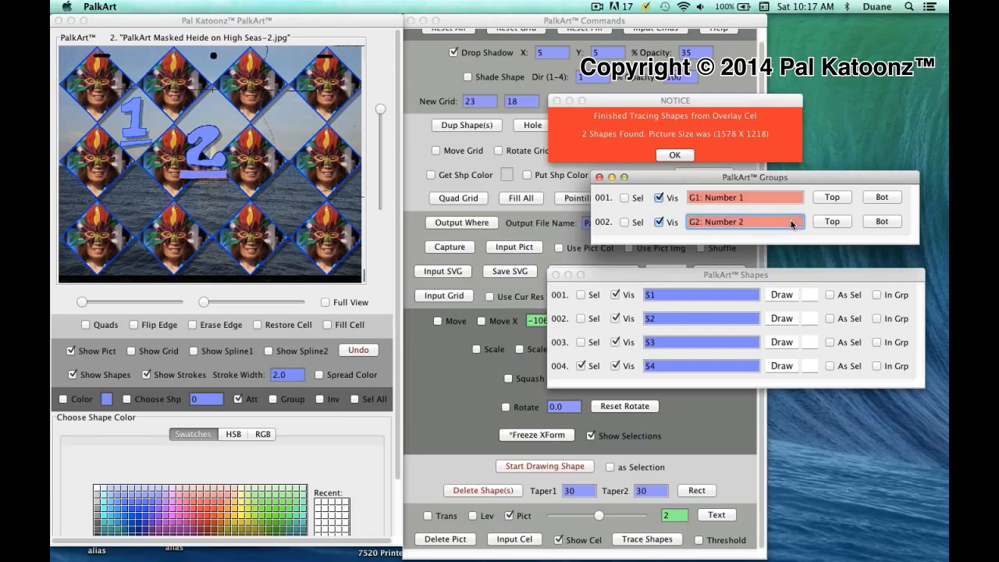
Move the Number 2 group into the gap between the second and third diamond columns and scale it to about 0.698.
{"action": "left_click", "coordinate": [624, 222]}
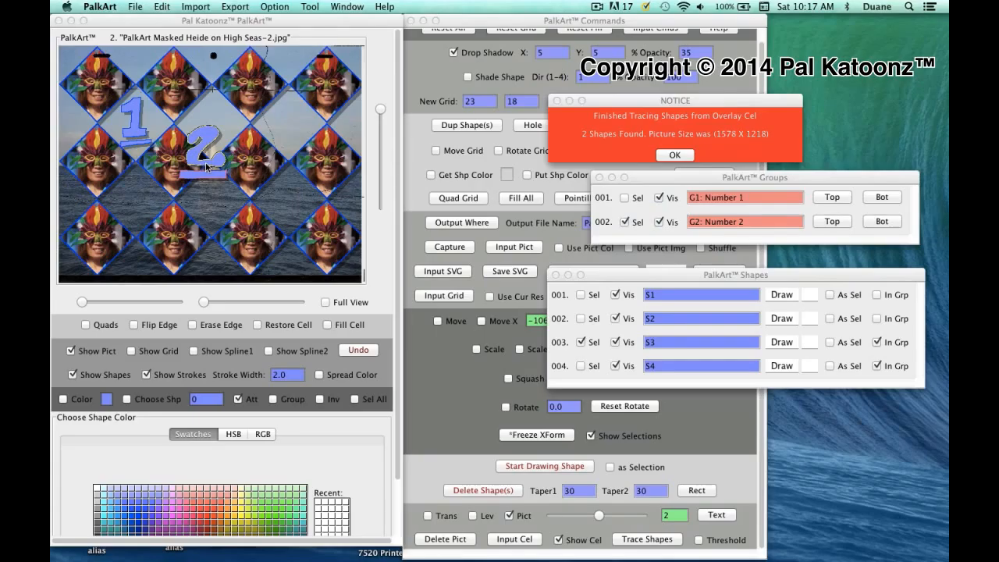
{"action": "mouse_move", "coordinate": [207, 166]}
{"action": "left_mouse_down"}
{"action": "mouse_move", "coordinate": [212, 131]}
{"action": "mouse_move", "coordinate": [226, 160]}
{"action": "left_mouse_up"}
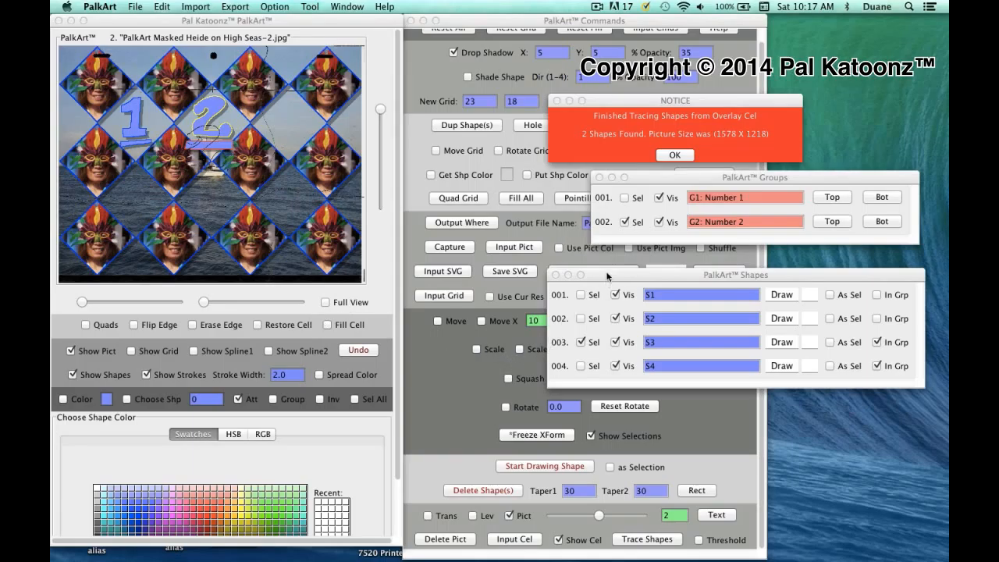
{"action": "left_click_drag", "start_coordinate": [607, 275], "coordinate": [673, 285]}
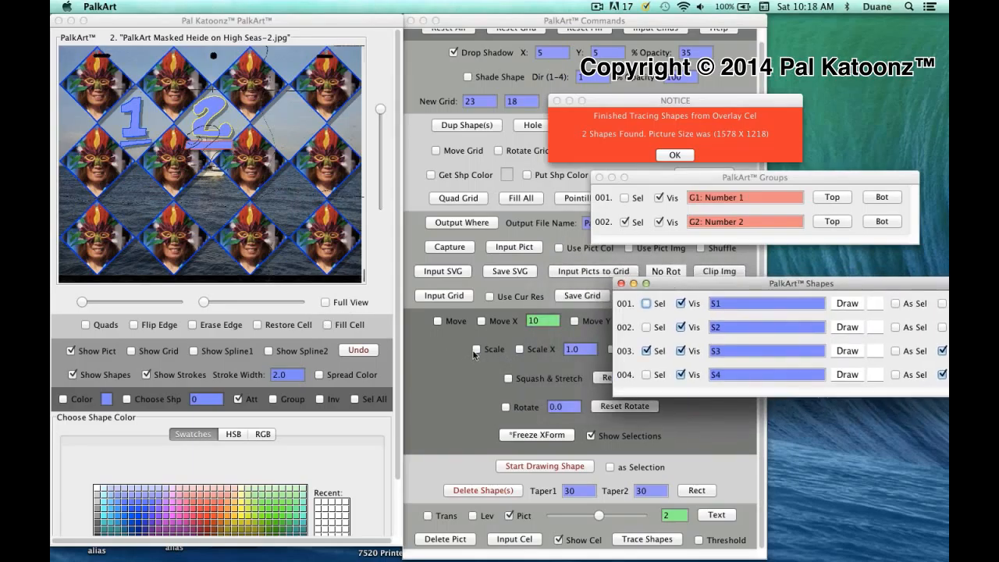
{"action": "left_click", "coordinate": [475, 350]}
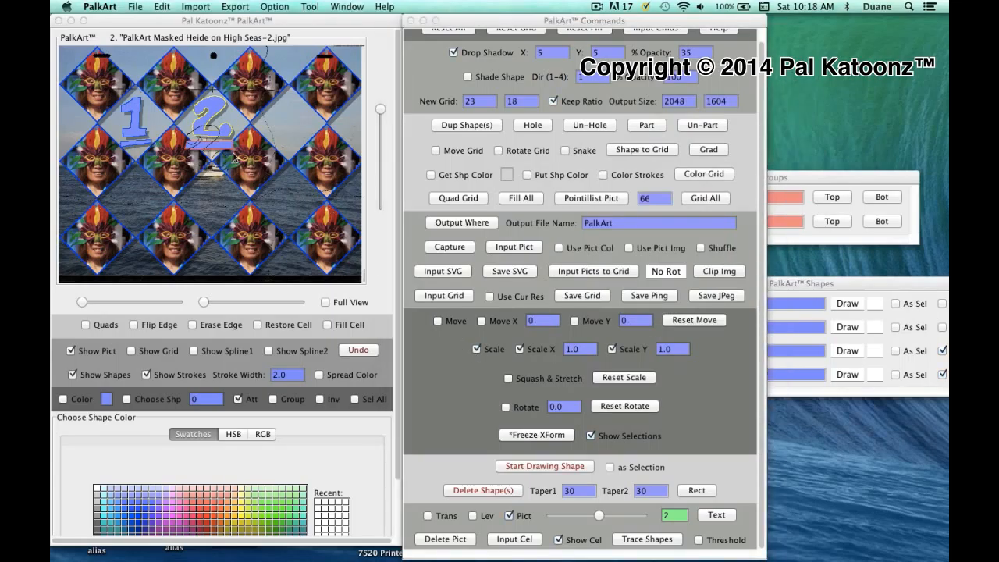
{"action": "left_click", "coordinate": [233, 154]}
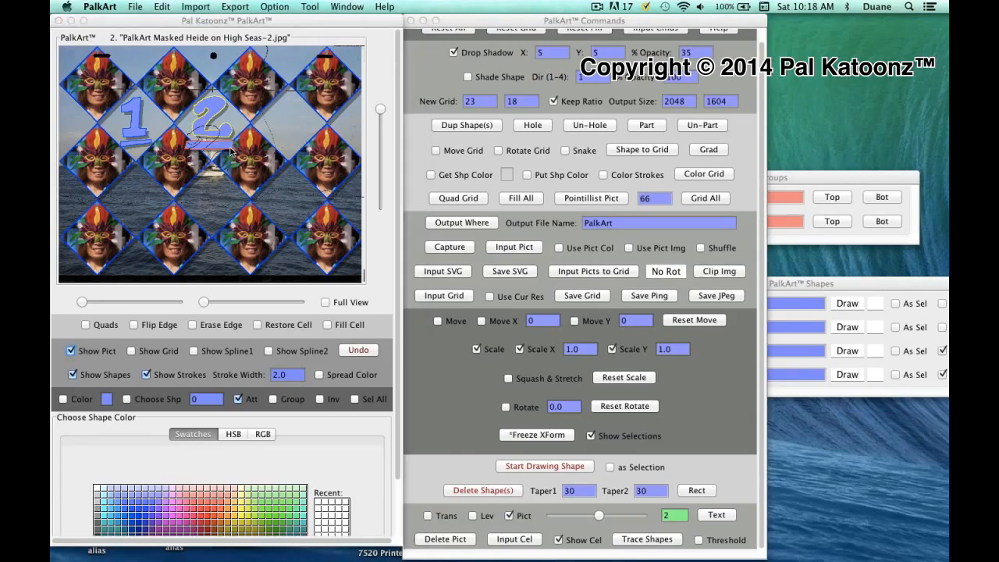
{"action": "mouse_move", "coordinate": [231, 152]}
{"action": "left_mouse_down"}
{"action": "mouse_move", "coordinate": [227, 142]}
{"action": "mouse_move", "coordinate": [182, 142]}
{"action": "mouse_move", "coordinate": [269, 150]}
{"action": "mouse_move", "coordinate": [294, 167]}
{"action": "mouse_move", "coordinate": [223, 140]}
{"action": "mouse_move", "coordinate": [219, 150]}
{"action": "mouse_move", "coordinate": [234, 148]}
{"action": "mouse_move", "coordinate": [197, 148]}
{"action": "mouse_move", "coordinate": [180, 174]}
{"action": "mouse_move", "coordinate": [209, 117]}
{"action": "mouse_move", "coordinate": [224, 135]}
{"action": "left_mouse_up"}
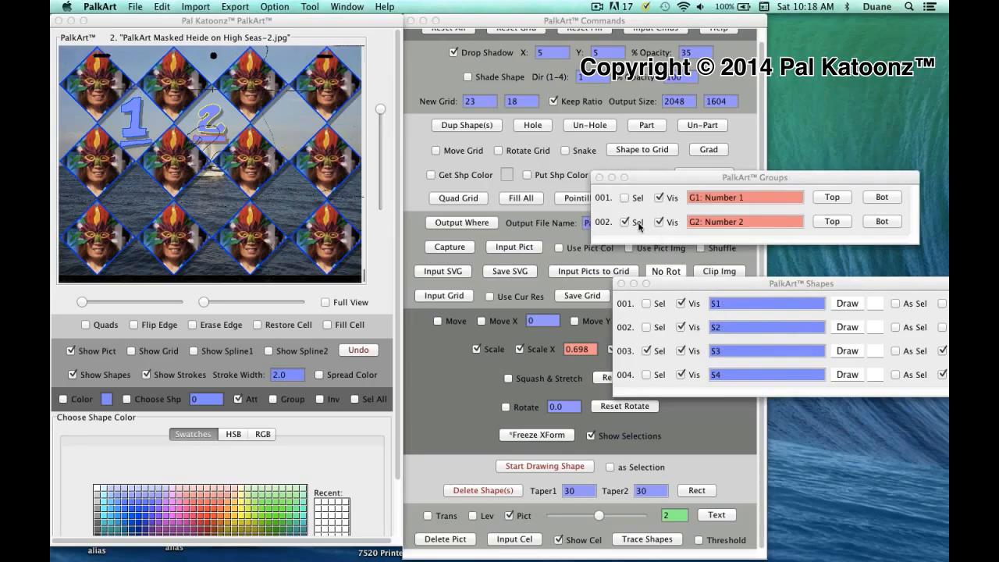
Select the Number 1 group and scale it to about 0.827.
{"action": "left_click", "coordinate": [625, 199]}
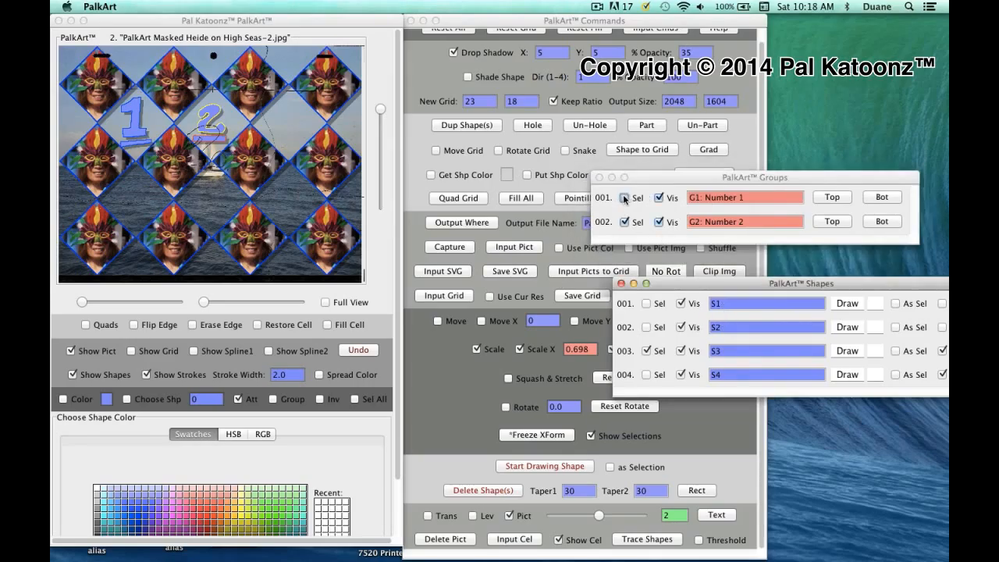
{"action": "left_click", "coordinate": [152, 146]}
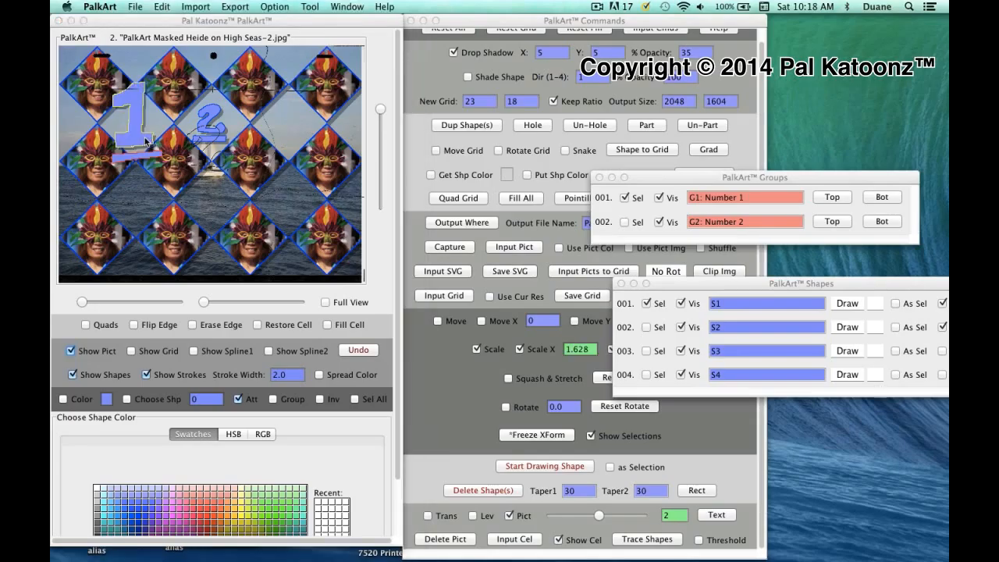
{"action": "mouse_move", "coordinate": [146, 140]}
{"action": "left_mouse_down"}
{"action": "mouse_move", "coordinate": [125, 145]}
{"action": "mouse_move", "coordinate": [135, 123]}
{"action": "mouse_move", "coordinate": [140, 137]}
{"action": "left_mouse_up"}
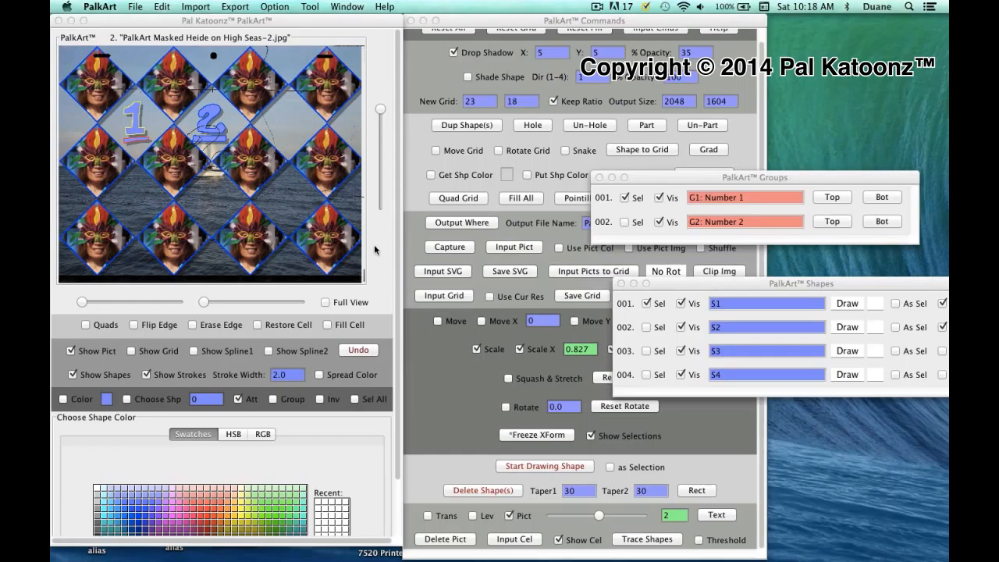
Hide picture 2 and load c03.jpg from the Cel folder inside +PICTS as the overlay cel.
{"action": "left_click", "coordinate": [468, 369]}
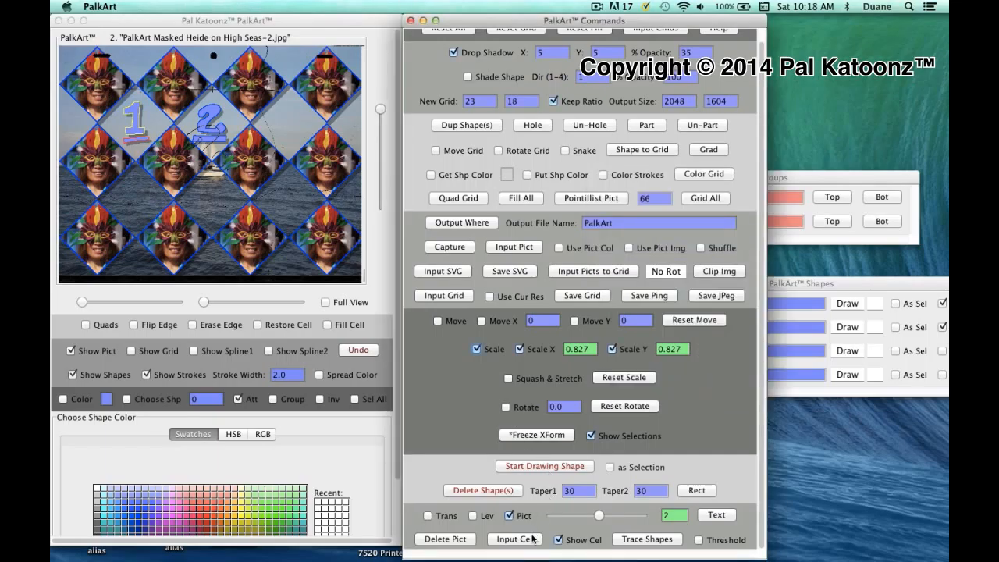
{"action": "left_click", "coordinate": [71, 351]}
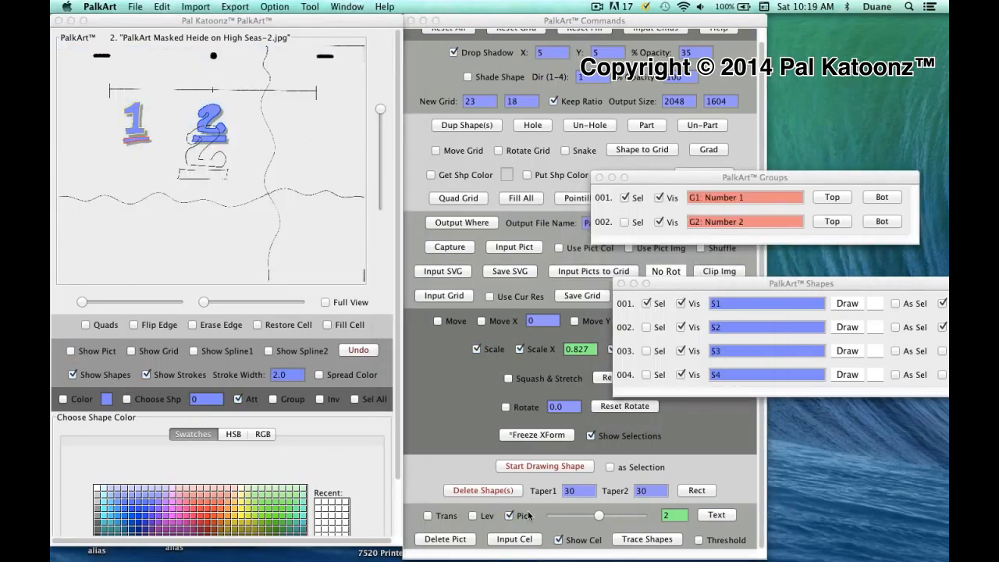
{"action": "left_click", "coordinate": [517, 540]}
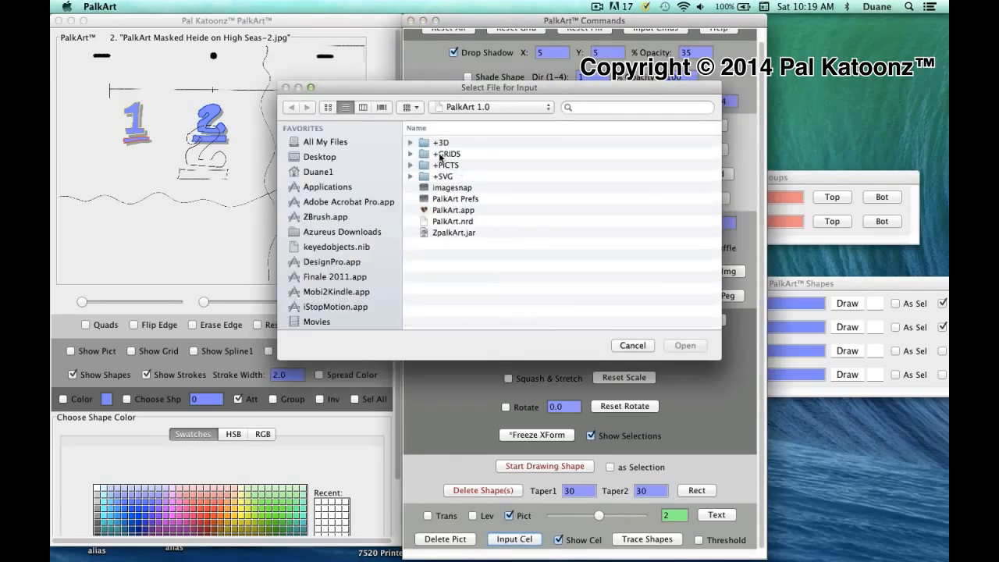
{"action": "double_click", "coordinate": [424, 166]}
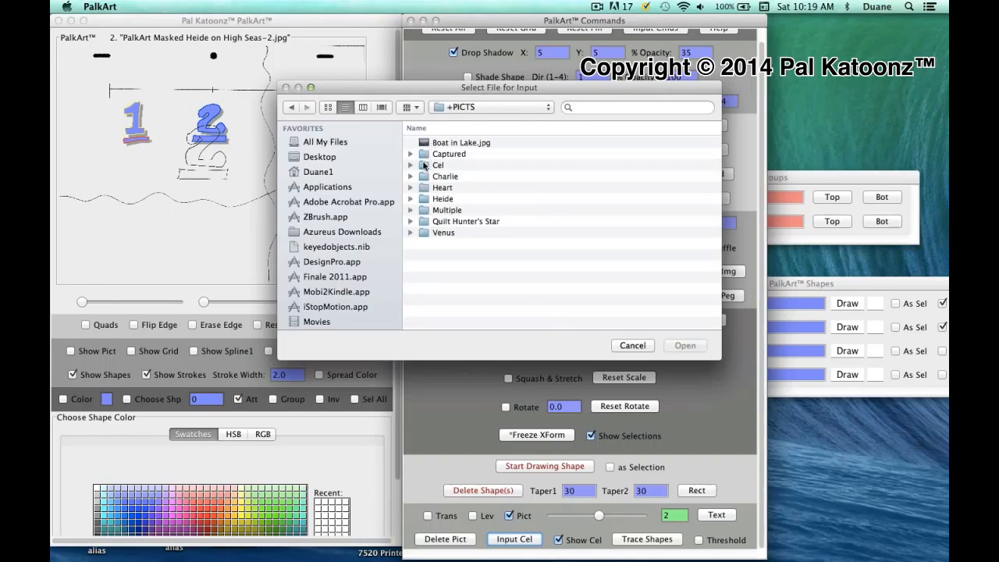
{"action": "double_click", "coordinate": [424, 165]}
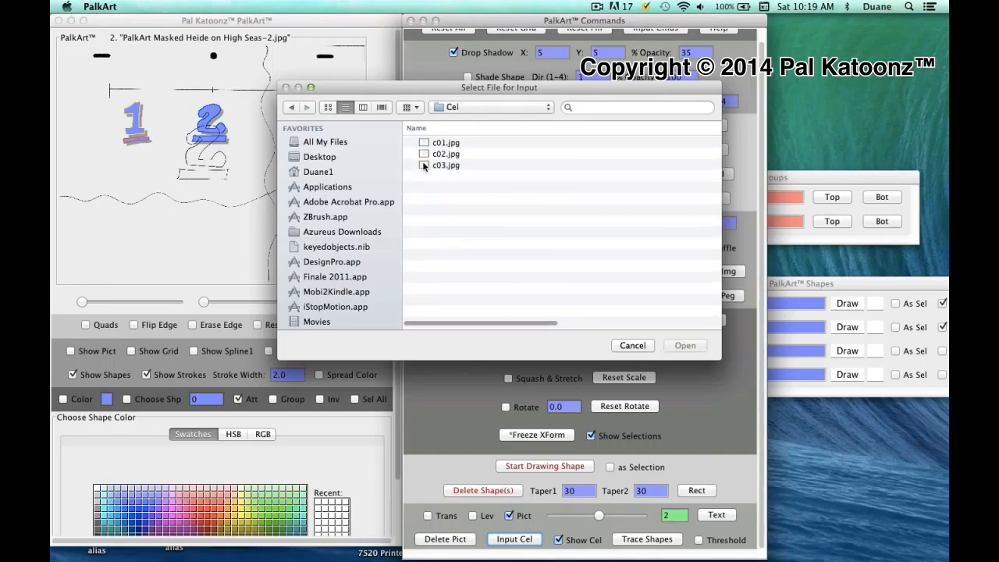
{"action": "left_click", "coordinate": [423, 165]}
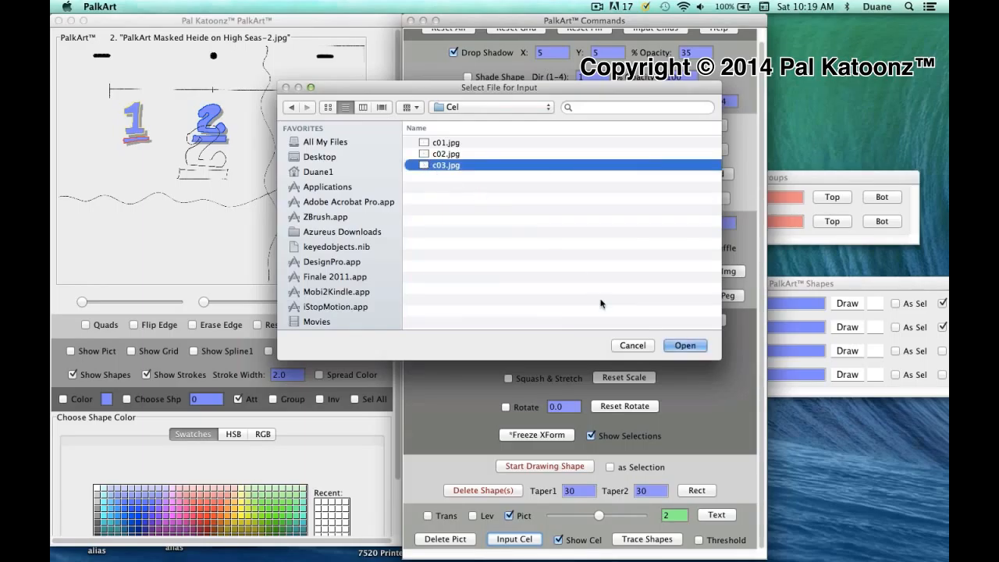
{"action": "left_click", "coordinate": [677, 345]}
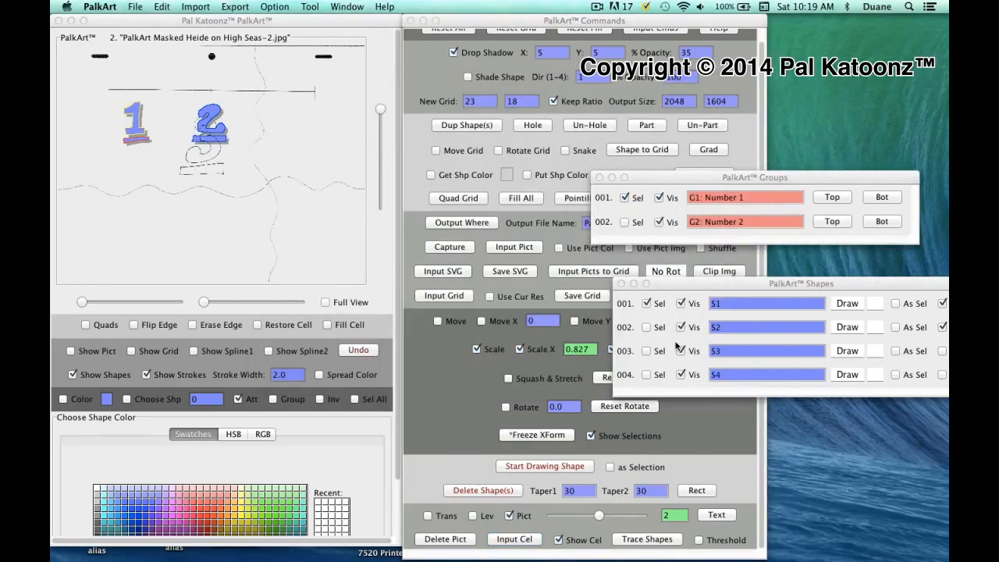
Trace the cel's number 3 and underline into shapes and dismiss the tracing notice.
{"action": "left_click", "coordinate": [654, 541]}
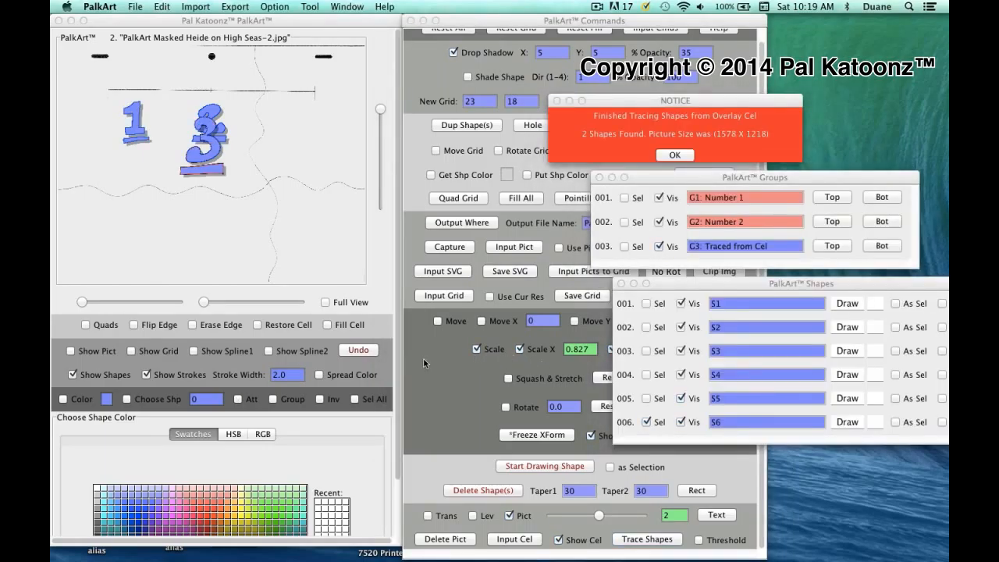
{"action": "left_click", "coordinate": [675, 155]}
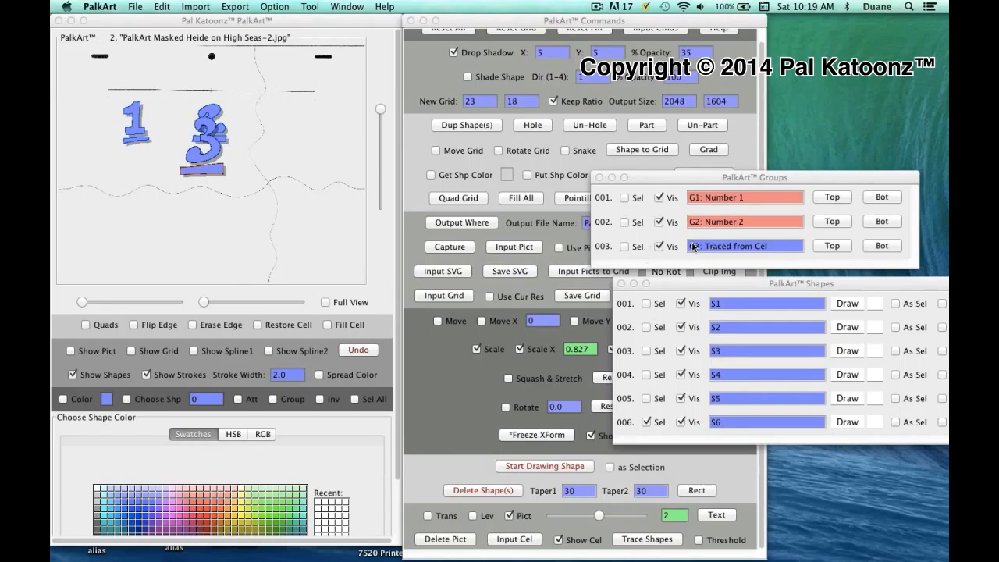
Rename the newly traced third group as Number 3 and select it.
{"action": "left_click_drag", "start_coordinate": [690, 247], "coordinate": [811, 246]}
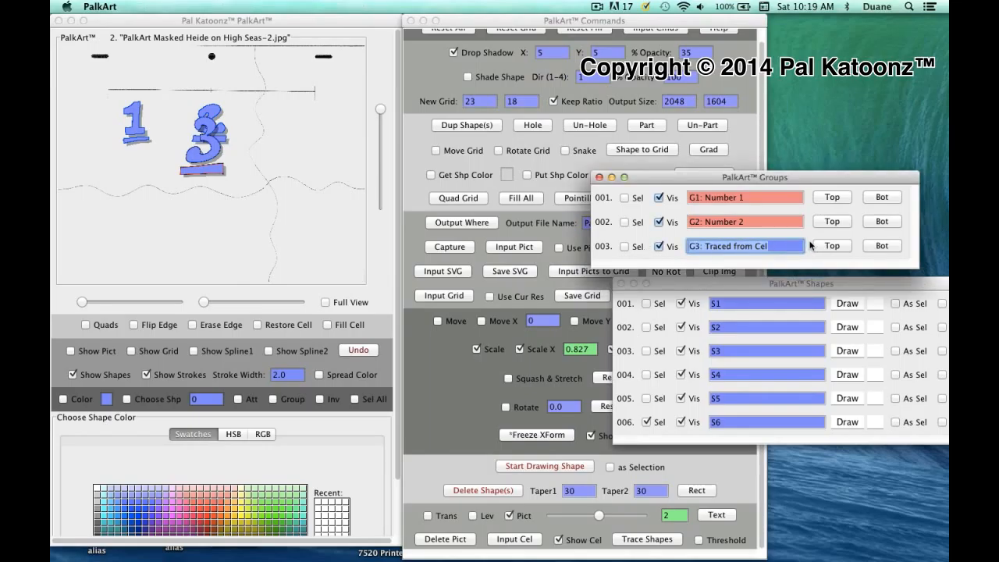
{"action": "type", "text": "Number "}
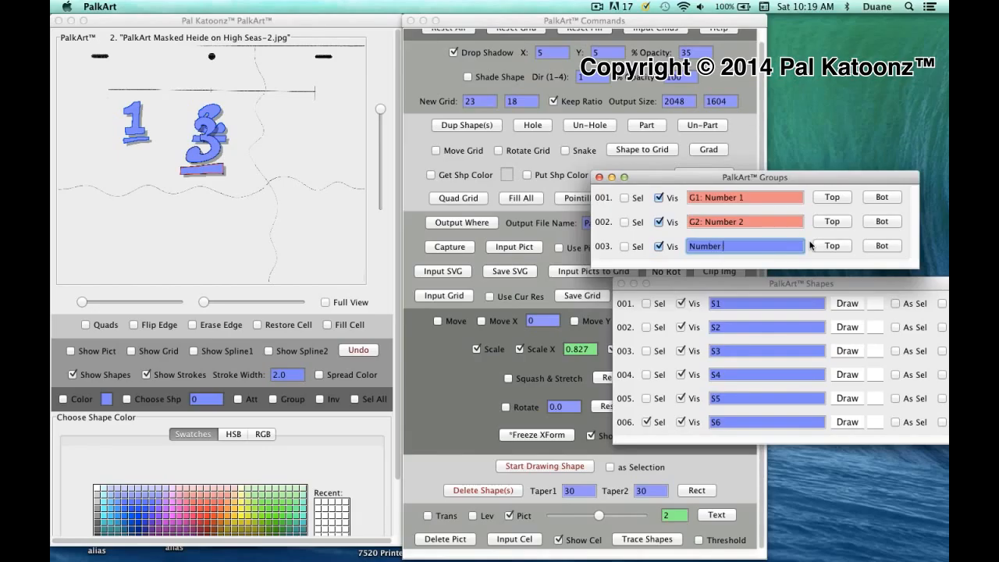
{"action": "type", "text": "3"}
{"action": "key", "text": "Return"}
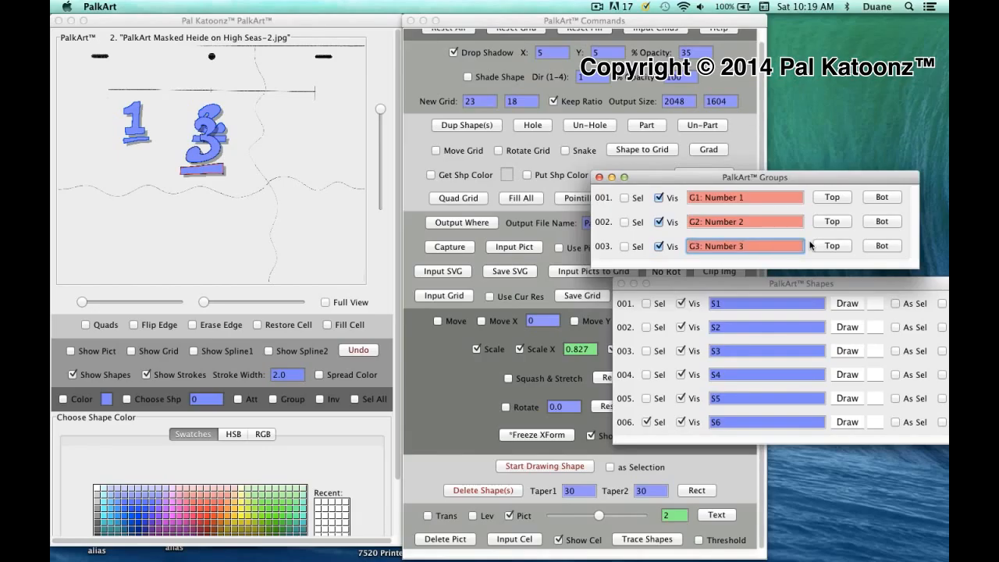
{"action": "left_click", "coordinate": [625, 246]}
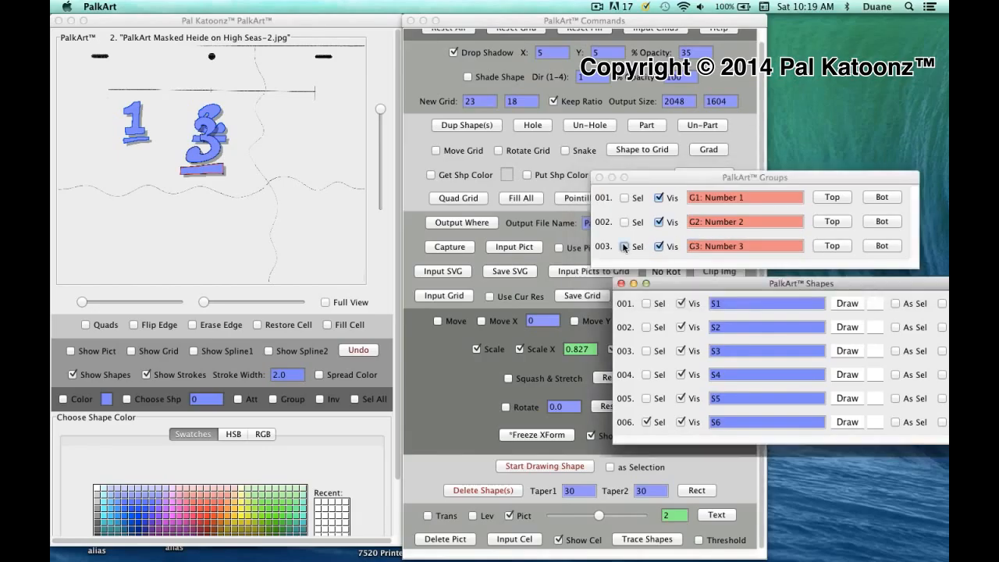
{"action": "left_click", "coordinate": [625, 247]}
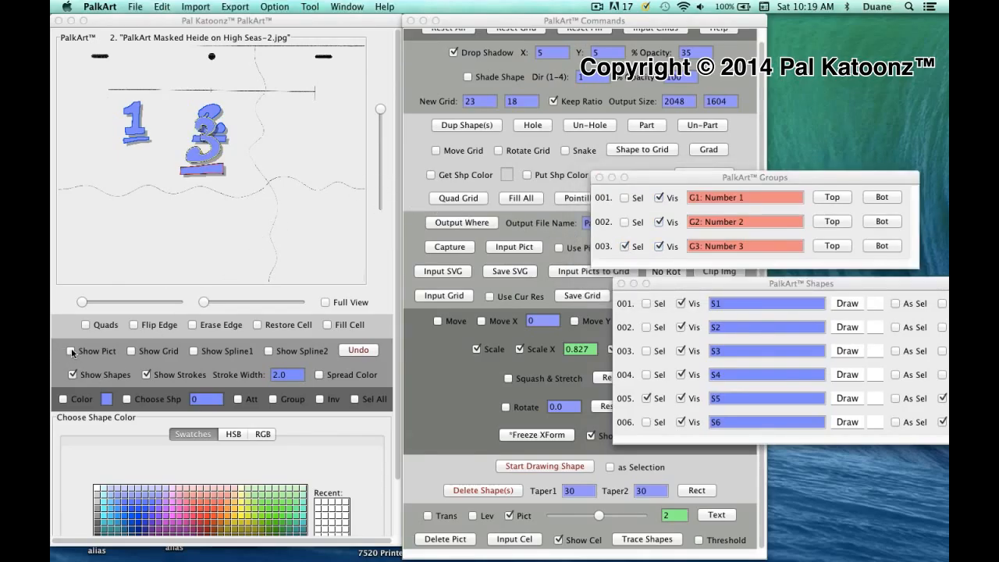
Hide the cel, show picture 2, and move the Number 3 group into the gap between the third and fourth diamond columns.
{"action": "left_click", "coordinate": [559, 539]}
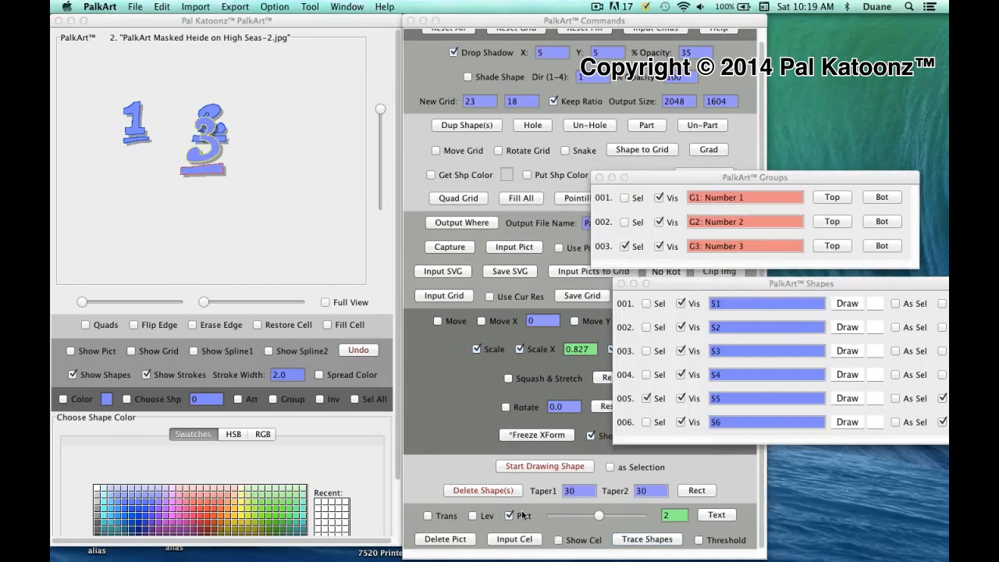
{"action": "left_click", "coordinate": [68, 351]}
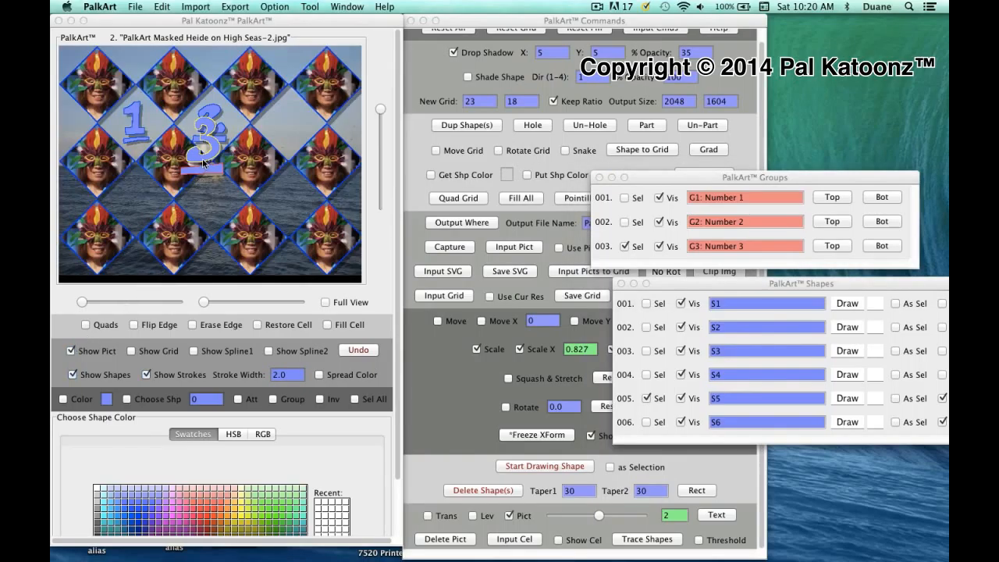
{"action": "left_click_drag", "start_coordinate": [203, 162], "coordinate": [289, 139]}
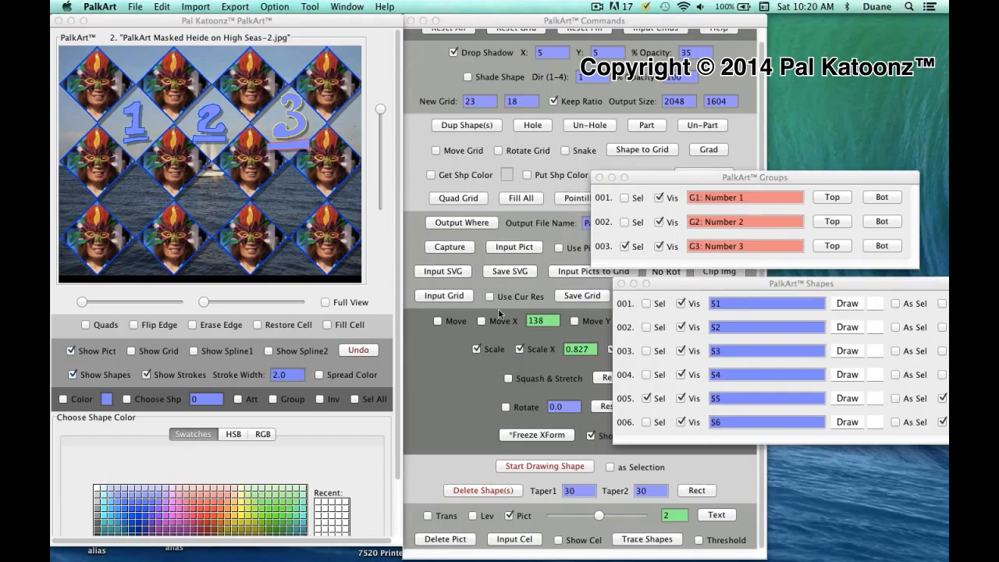
Scale the Number 3 group to 0.827 and shift it by about 19 in X and -5 in Y.
{"action": "left_click", "coordinate": [489, 367]}
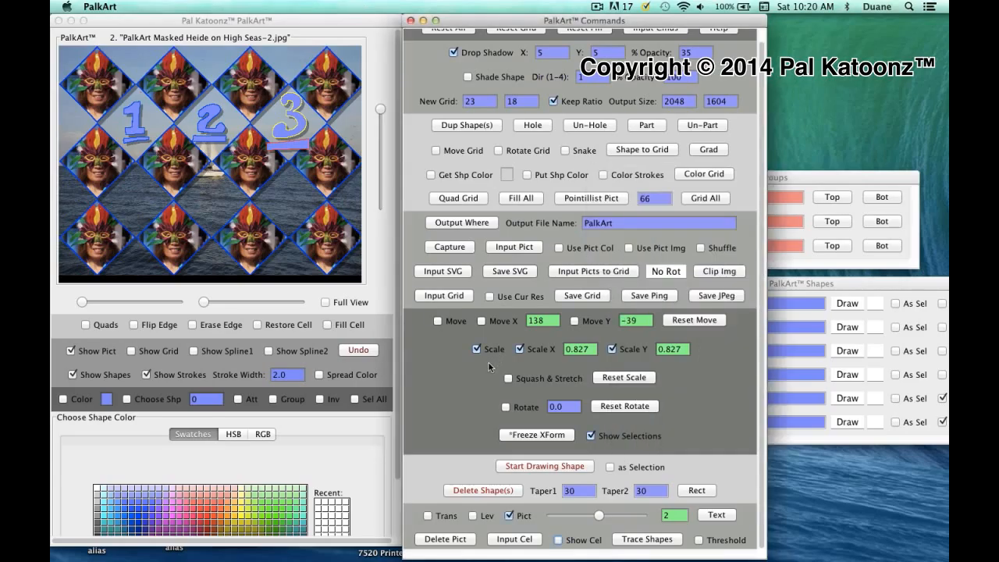
{"action": "left_click", "coordinate": [660, 352]}
{"action": "key", "text": "Return"}
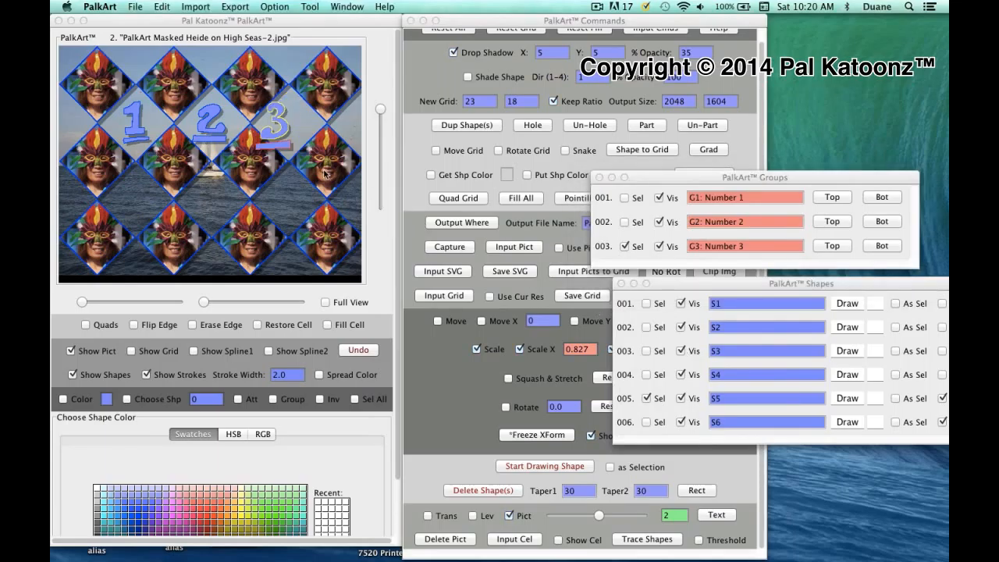
{"action": "left_click", "coordinate": [285, 134]}
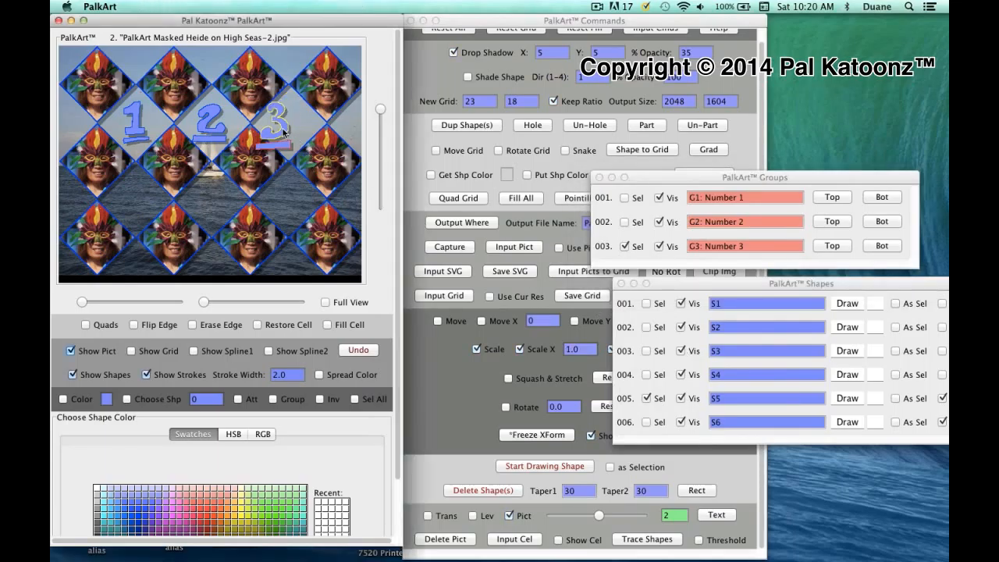
{"action": "left_click_drag", "start_coordinate": [305, 128], "coordinate": [296, 130]}
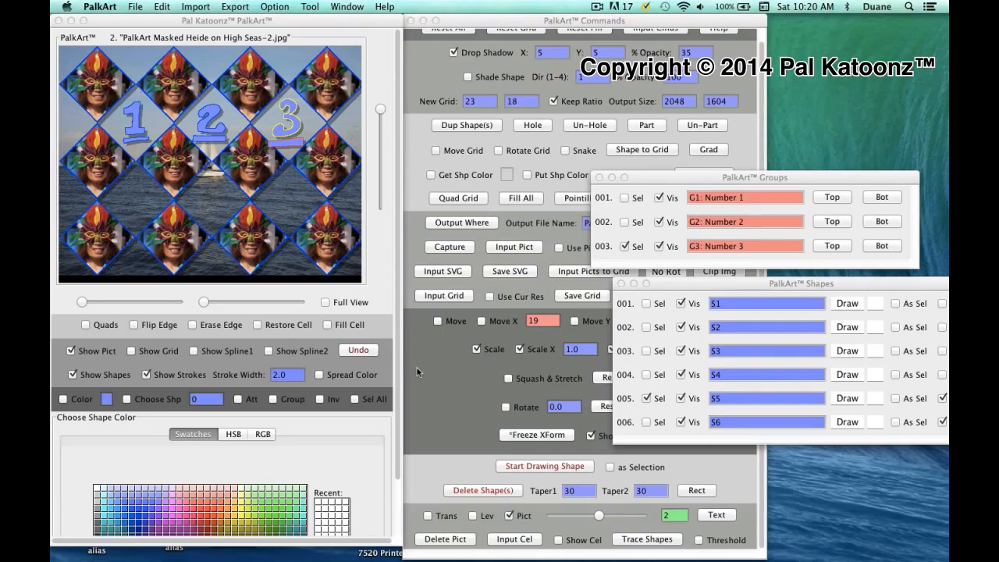
{"action": "left_click", "coordinate": [455, 422]}
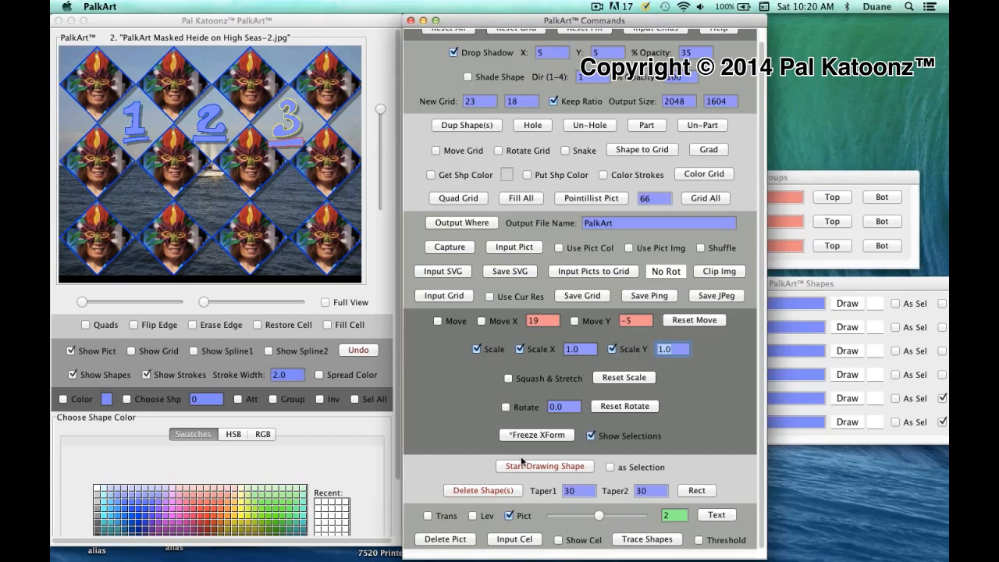
Switch from cel to text entry and add the text "Masked Heide" to the picture.
{"action": "left_click", "coordinate": [717, 515]}
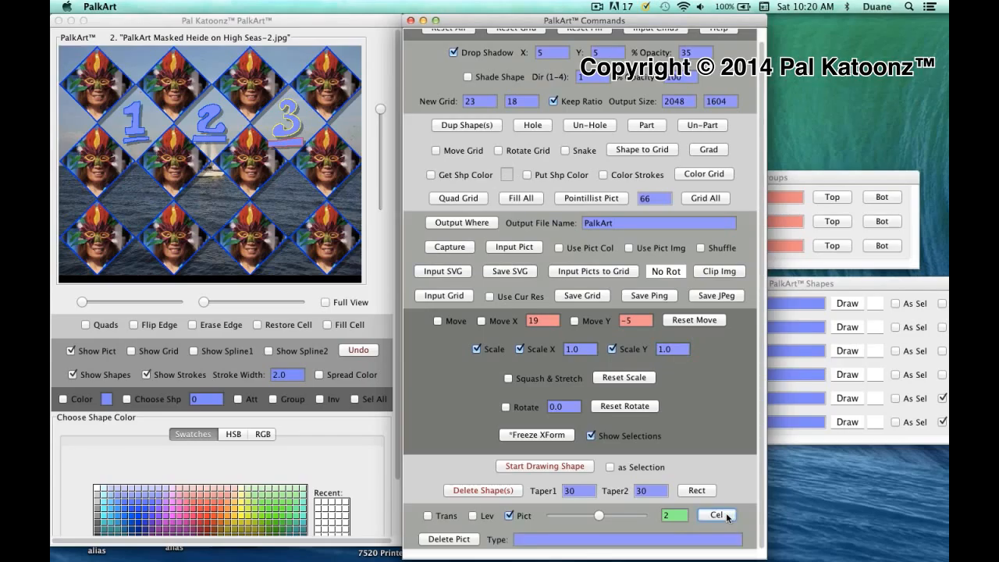
{"action": "left_click", "coordinate": [532, 544]}
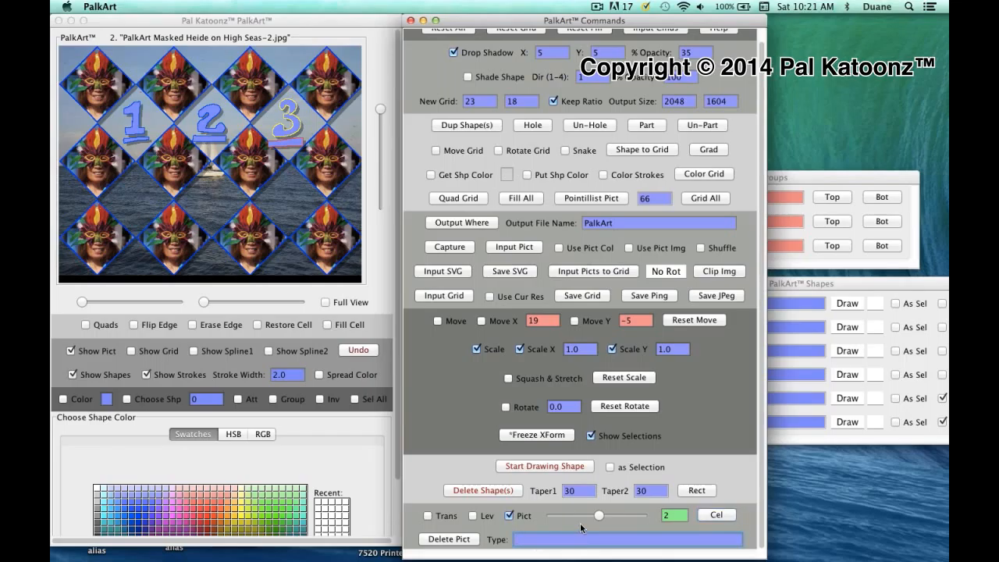
{"action": "type", "text": "Masked Heide"}
{"action": "key", "text": "Return"}
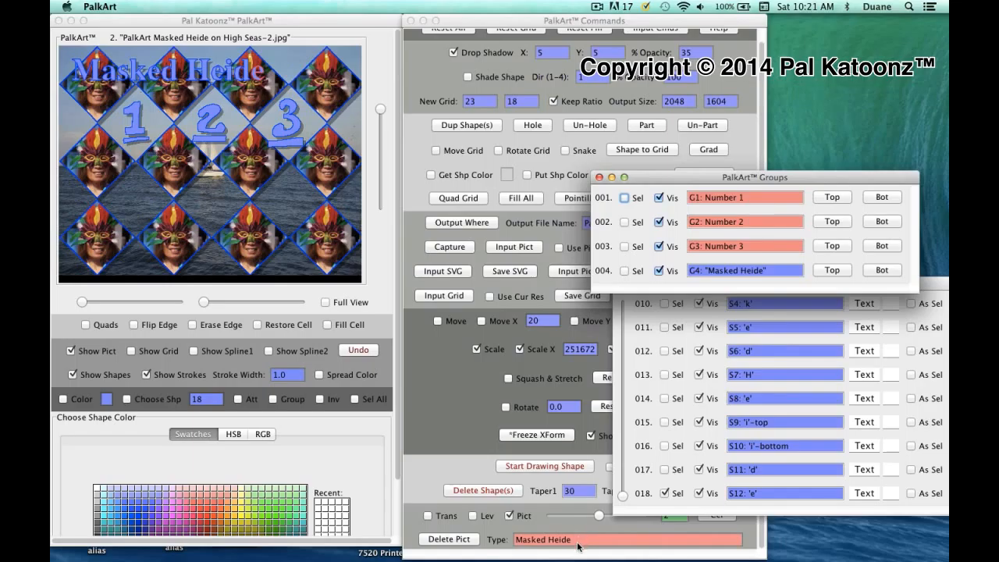
Add two further text lines, "on the" and "High Seas", below the "Masked Heide" text.
{"action": "left_click", "coordinate": [576, 543]}
{"action": "left_click_drag", "start_coordinate": [575, 545], "coordinate": [515, 546]}
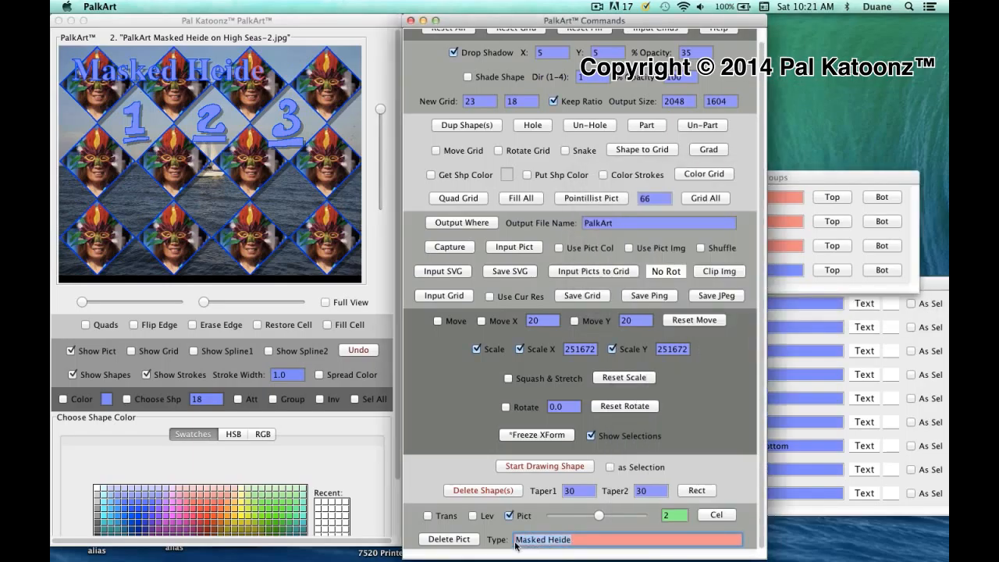
{"action": "type", "text": "on the"}
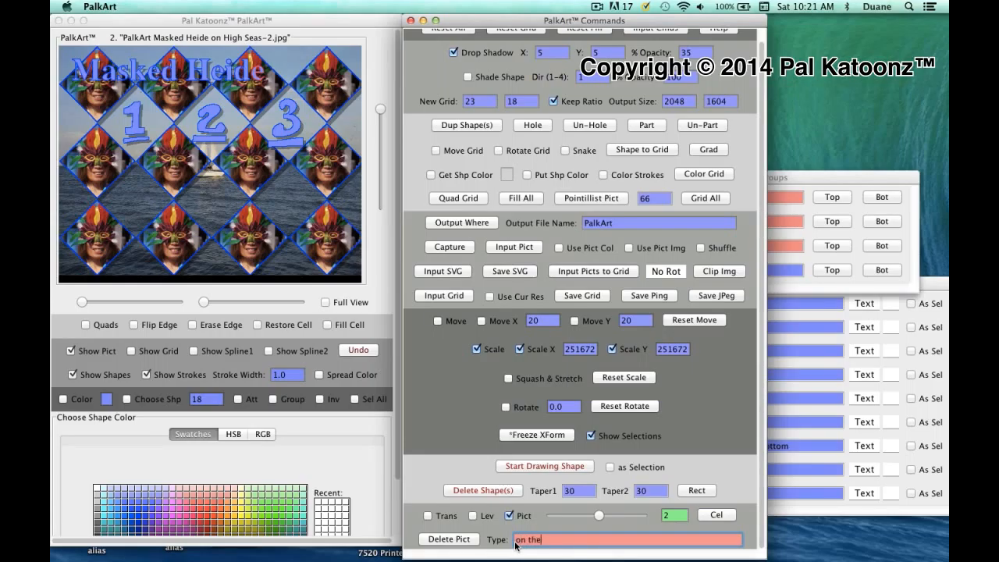
{"action": "key", "text": "Return"}
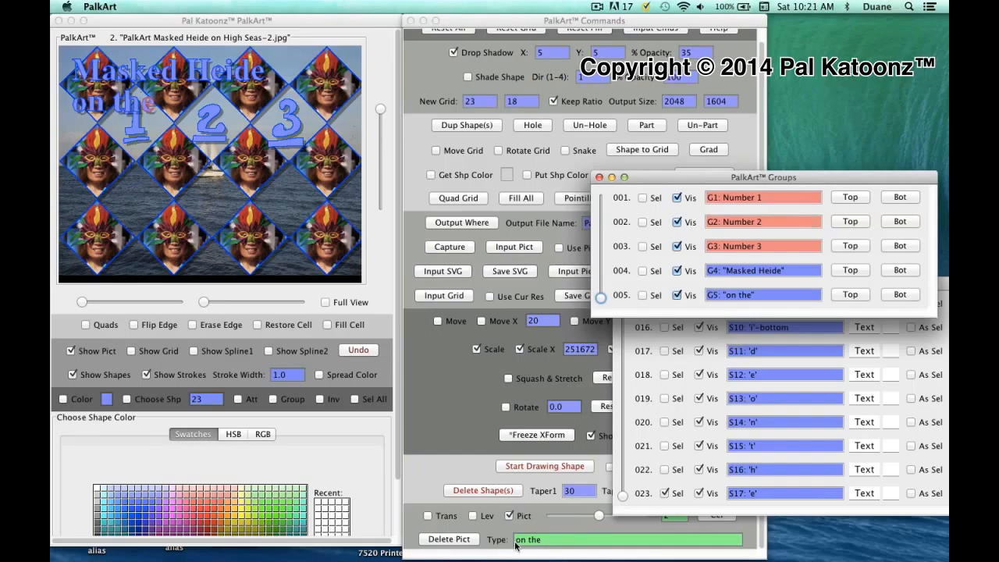
{"action": "left_click", "coordinate": [549, 542]}
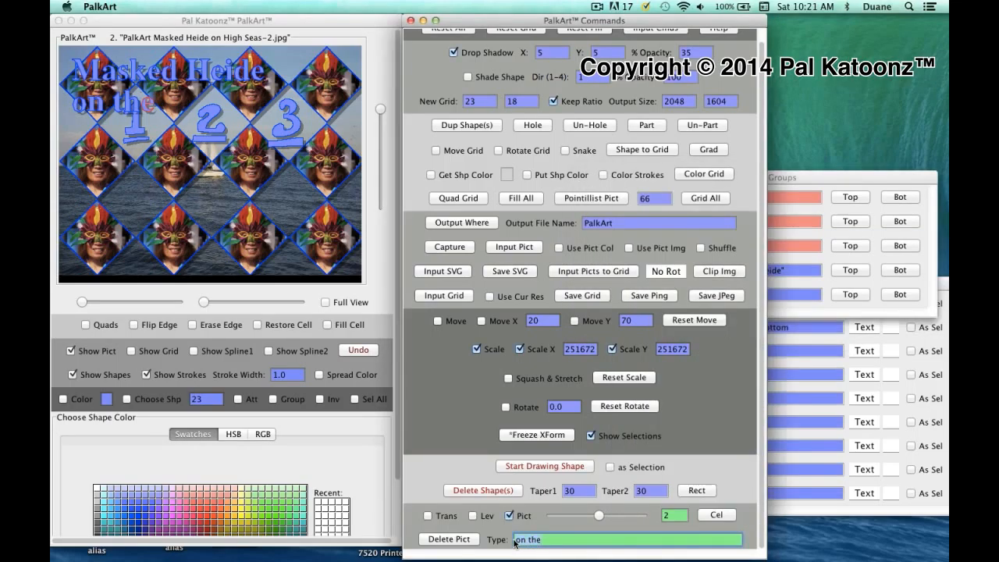
{"action": "type", "text": "High Seas"}
{"action": "key", "text": "Return"}
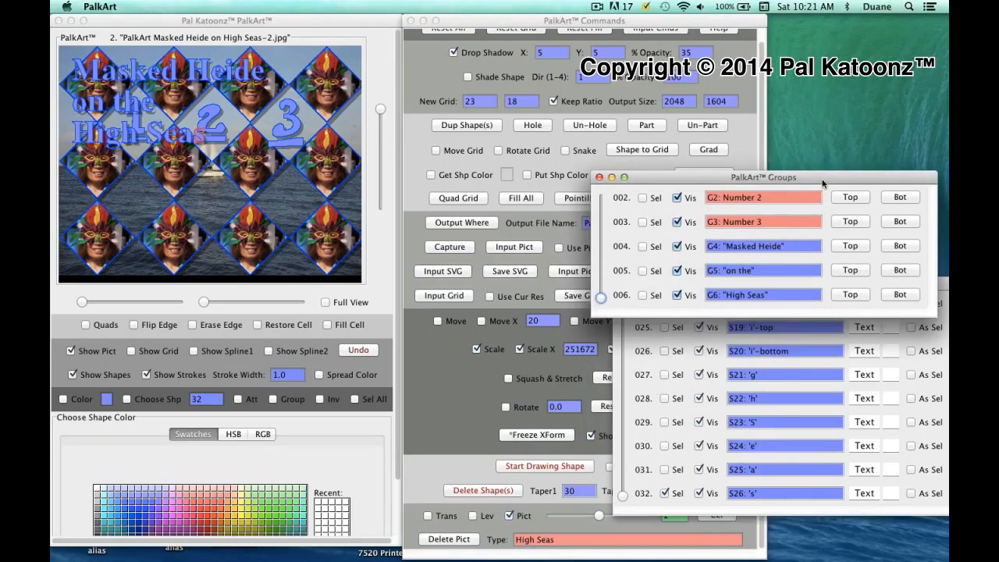
Select the "High Seas" group and move it to the bottom center of the picture, at about X 119.
{"action": "left_click_drag", "start_coordinate": [823, 183], "coordinate": [804, 105]}
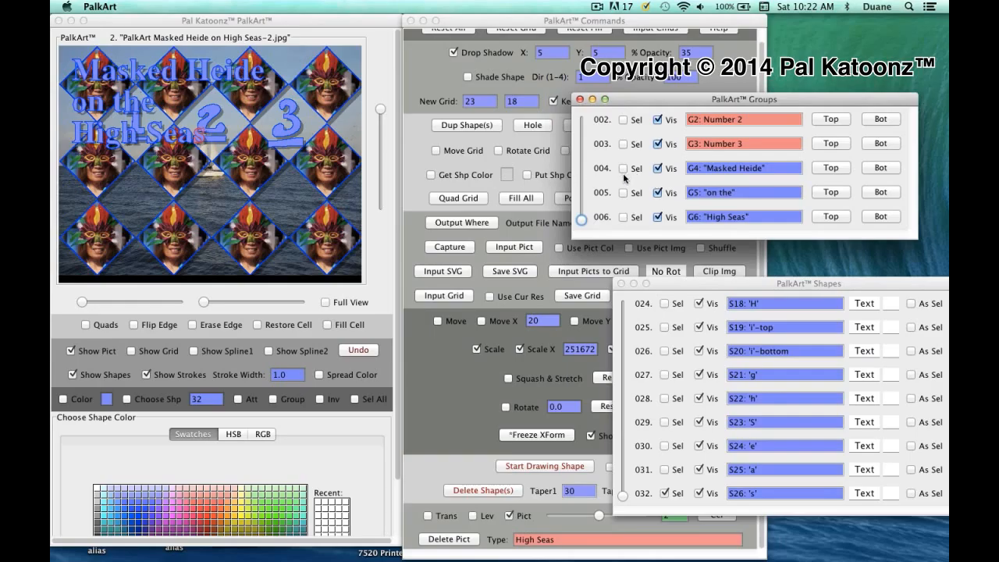
{"action": "left_click", "coordinate": [623, 218]}
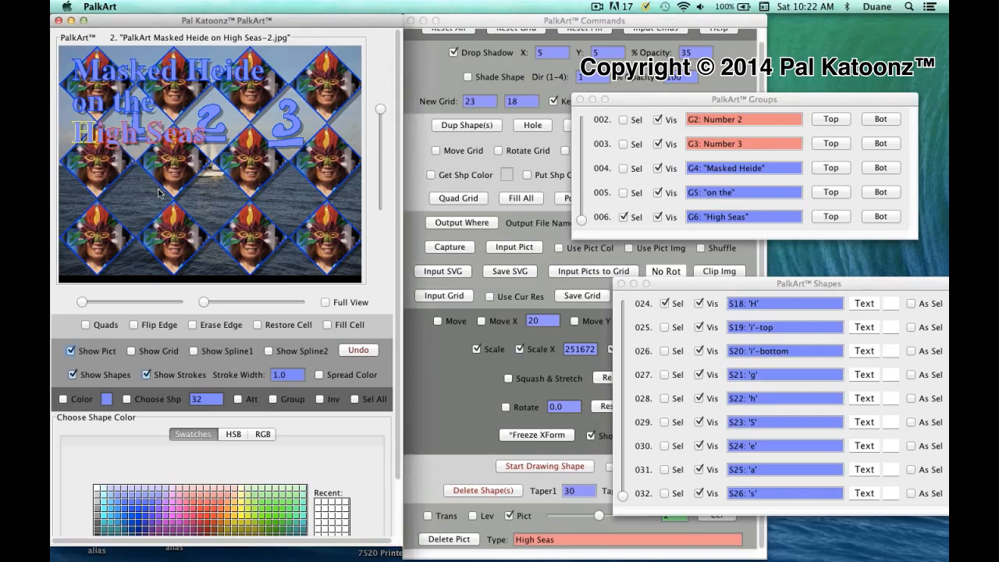
{"action": "left_click_drag", "start_coordinate": [168, 204], "coordinate": [193, 270]}
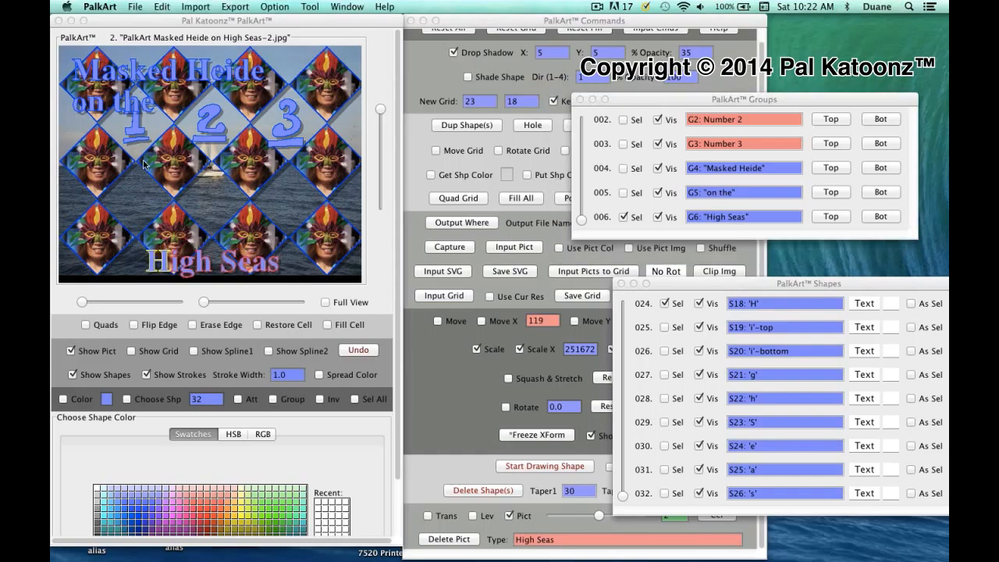
Select the "on the" group and center it just above the "High Seas" text, at about X 159.
{"action": "left_click", "coordinate": [623, 194]}
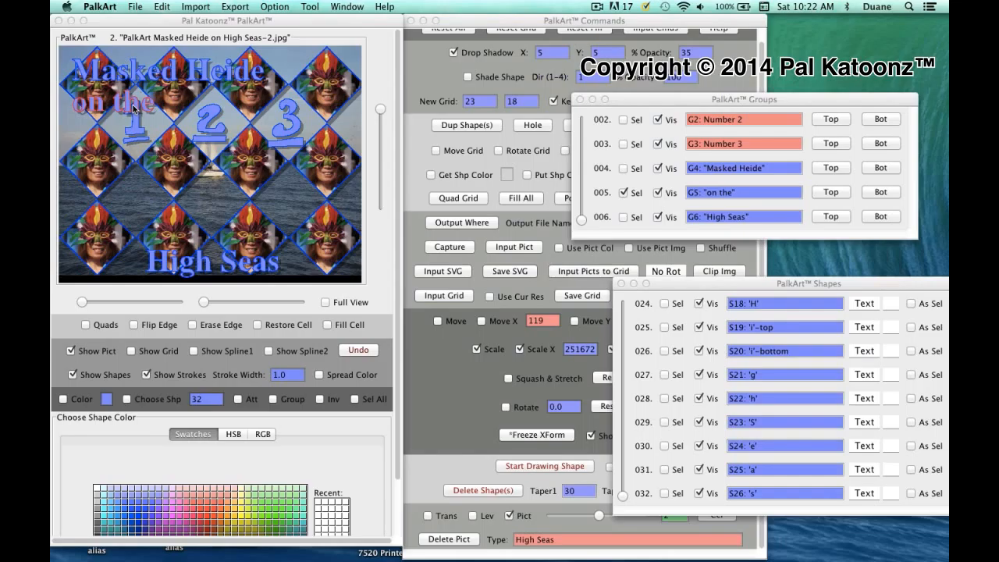
{"action": "left_click_drag", "start_coordinate": [133, 105], "coordinate": [233, 221]}
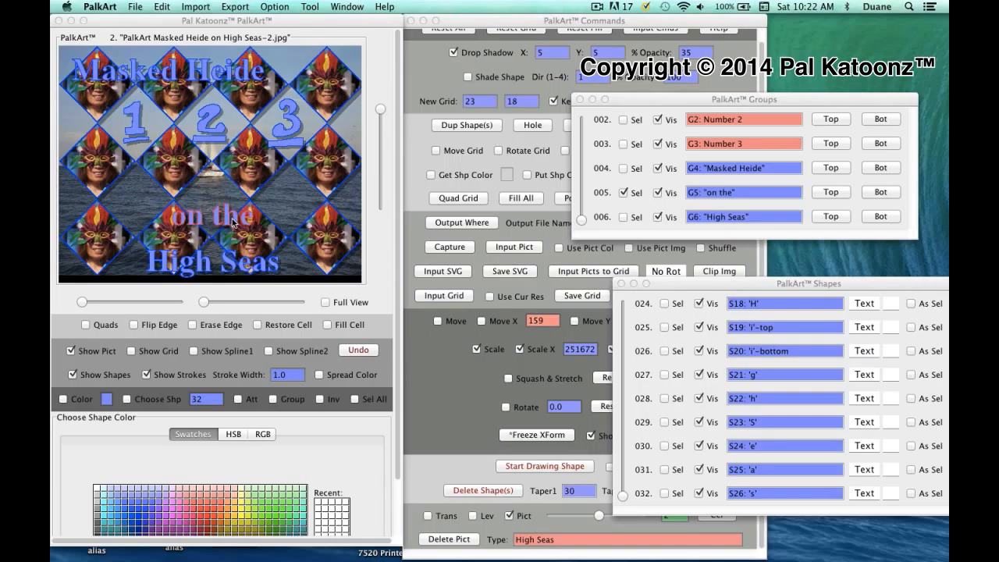
{"action": "left_click", "coordinate": [233, 222]}
Select the "Masked Heide" group and move it directly above the "on the" text, at about X 97.
{"action": "left_click", "coordinate": [623, 168]}
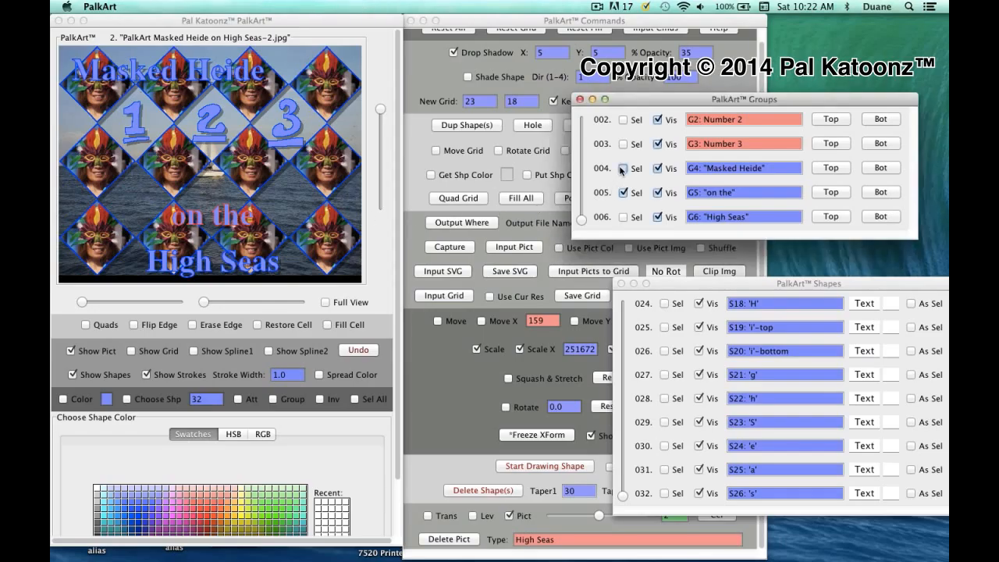
{"action": "left_click", "coordinate": [622, 168]}
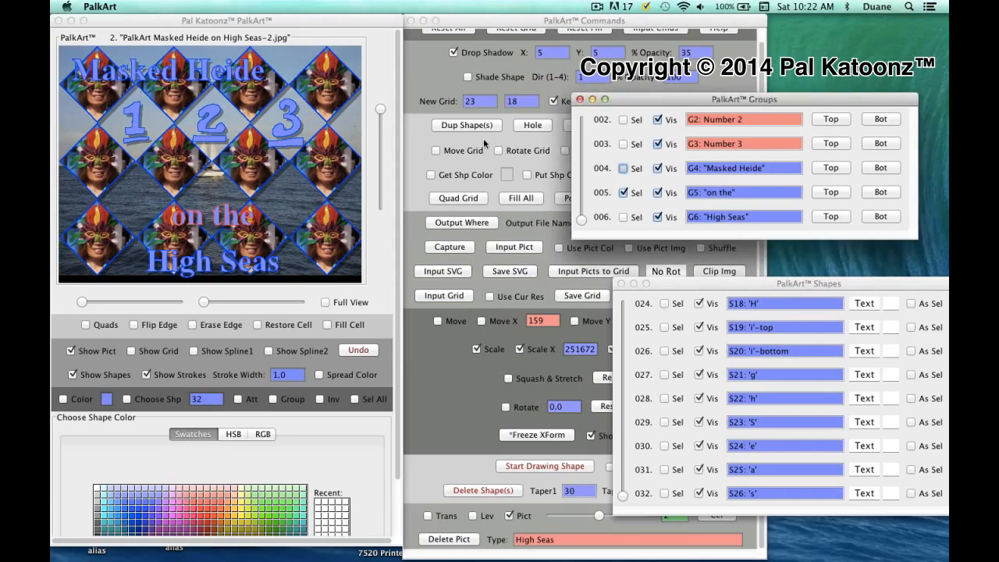
{"action": "left_click", "coordinate": [131, 75]}
{"action": "left_click_drag", "start_coordinate": [156, 132], "coordinate": [211, 194]}
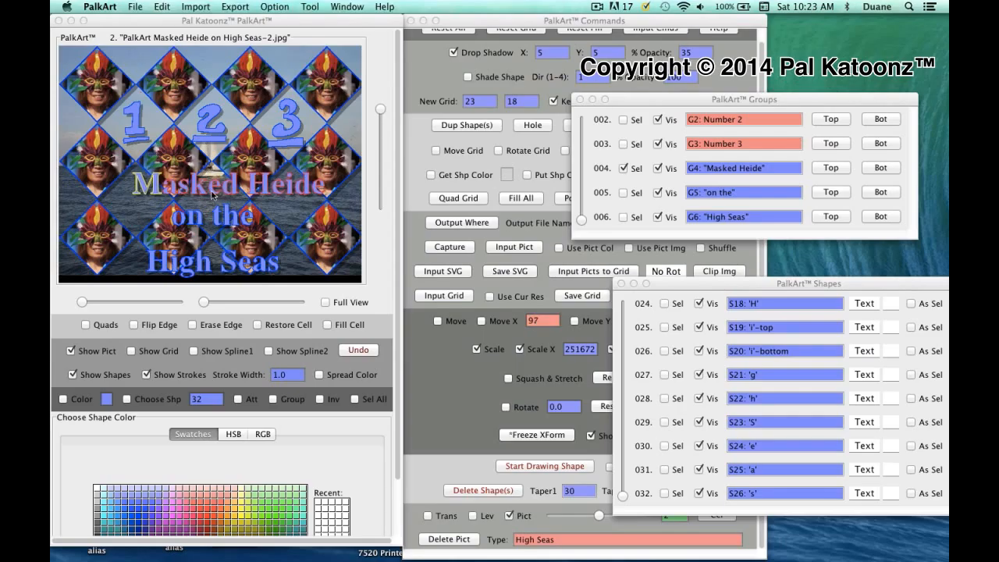
Select the "on the" group, reset its scale to 1.0 and nudge it down to sit midway between the other two text lines.
{"action": "left_click", "coordinate": [624, 192]}
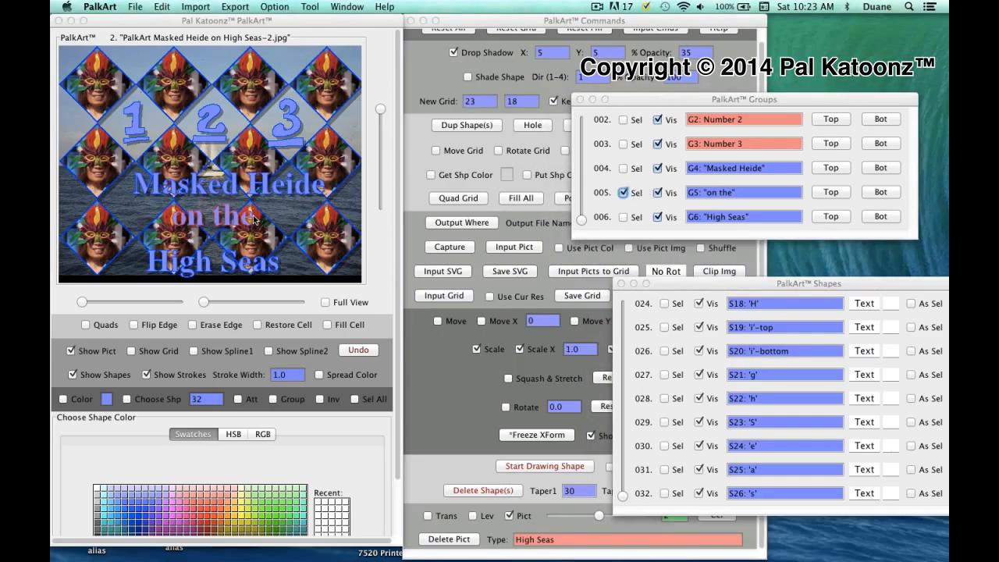
{"action": "left_click", "coordinate": [250, 221]}
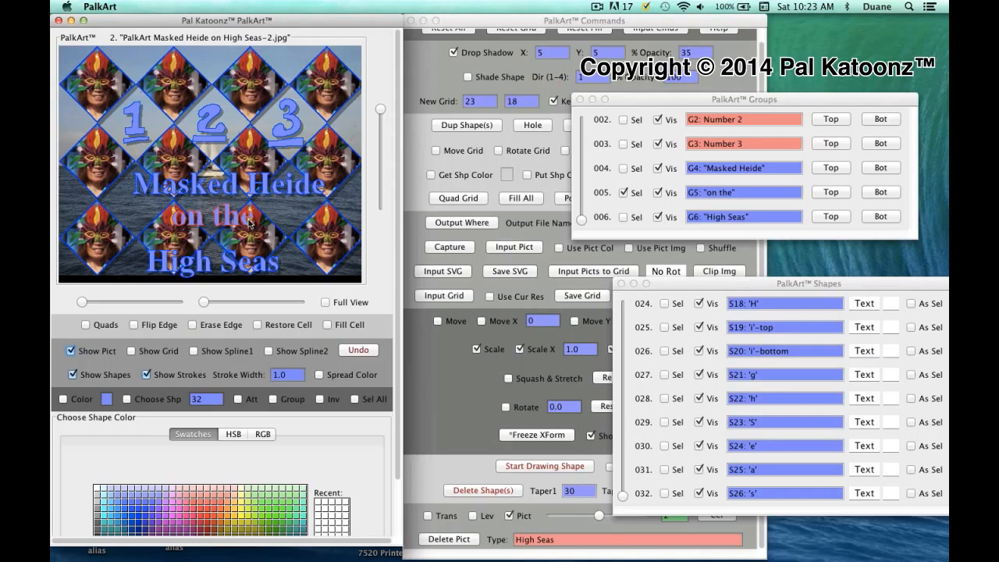
{"action": "left_click_drag", "start_coordinate": [250, 224], "coordinate": [250, 226]}
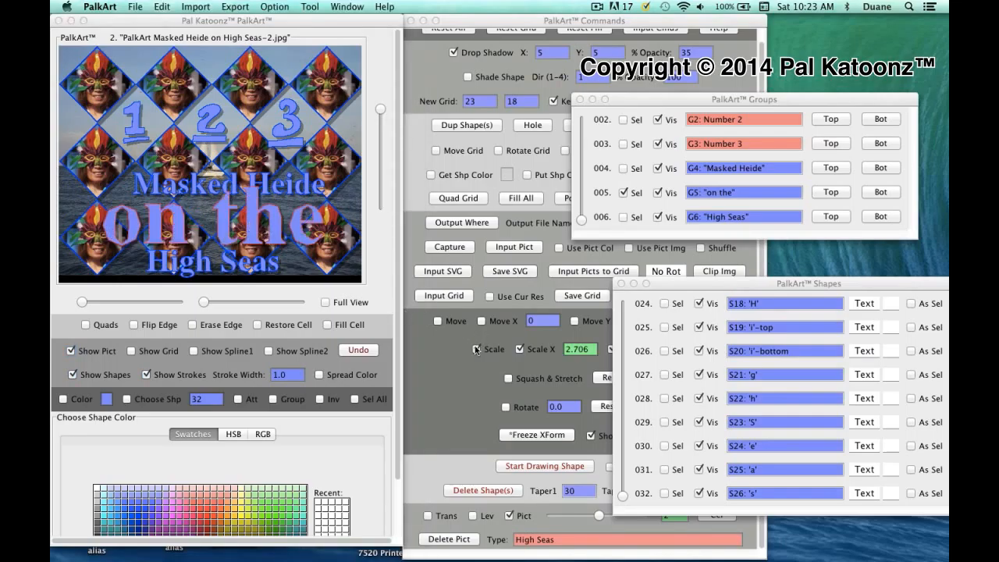
{"action": "left_click", "coordinate": [503, 331]}
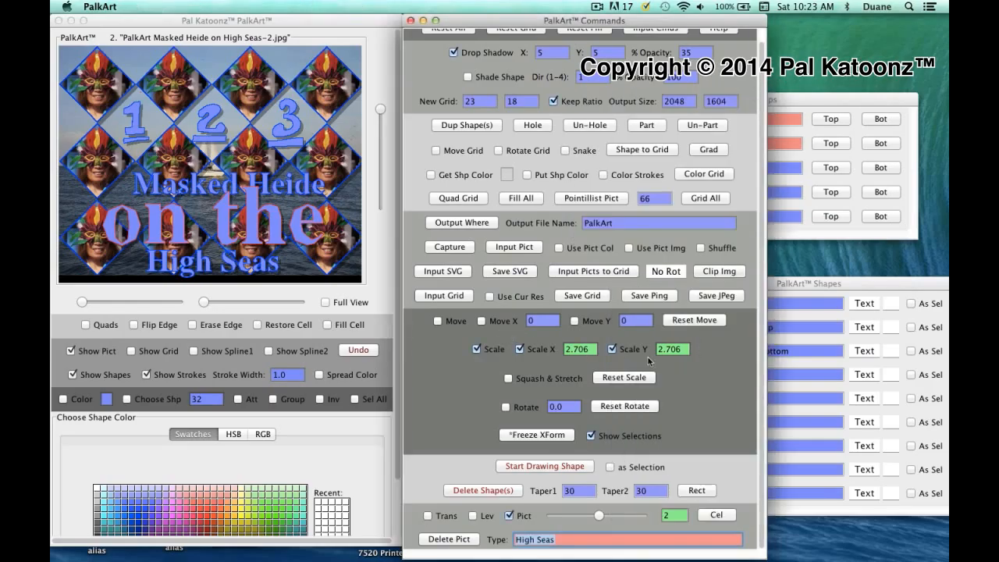
{"action": "left_click", "coordinate": [638, 379]}
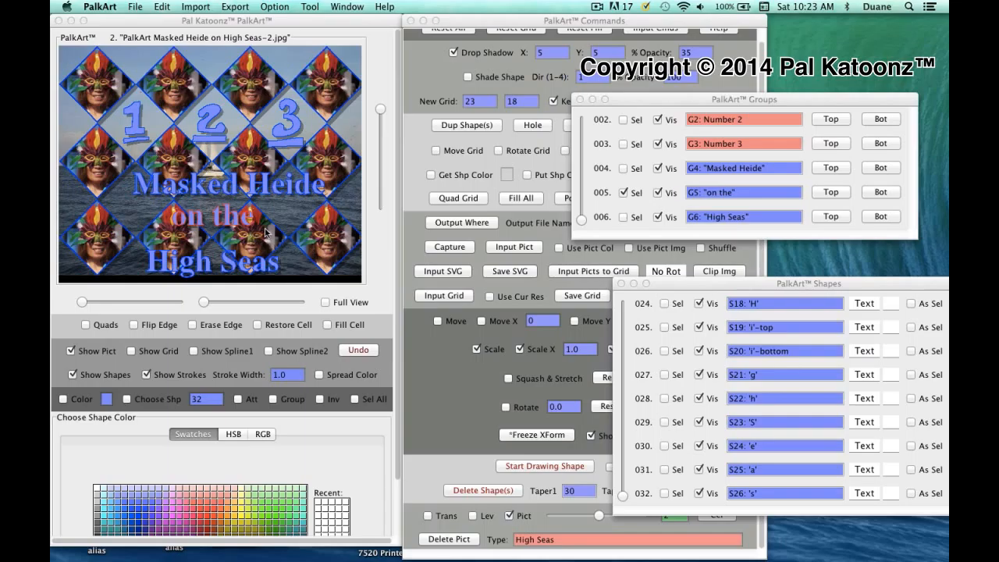
{"action": "left_click", "coordinate": [228, 218]}
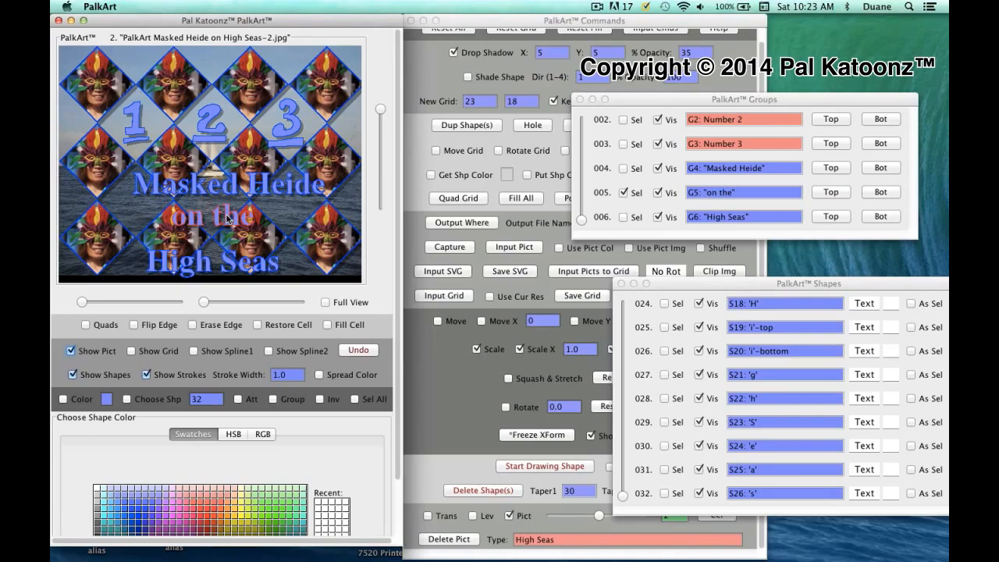
{"action": "left_click_drag", "start_coordinate": [229, 226], "coordinate": [228, 220]}
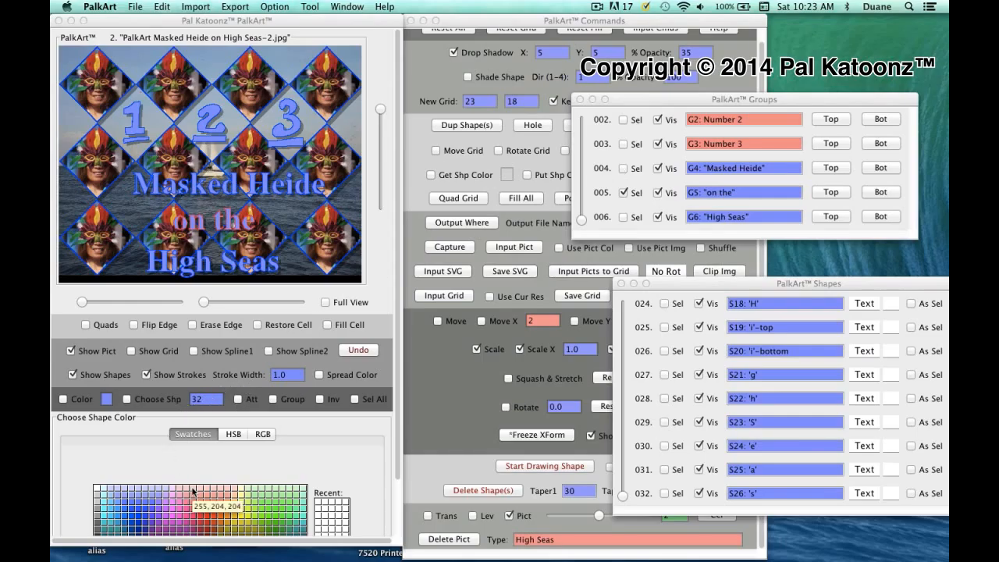
Choose a dark golden yellow shape color and apply it to the "Masked Heide" and "High Seas" text groups.
{"action": "left_click", "coordinate": [233, 524]}
{"action": "left_click", "coordinate": [234, 525]}
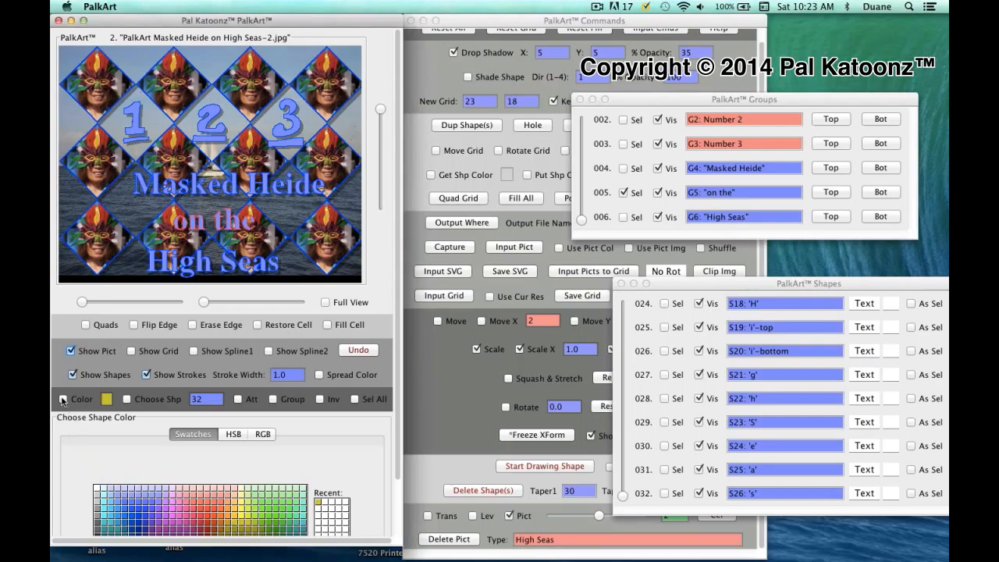
{"action": "left_click", "coordinate": [62, 399]}
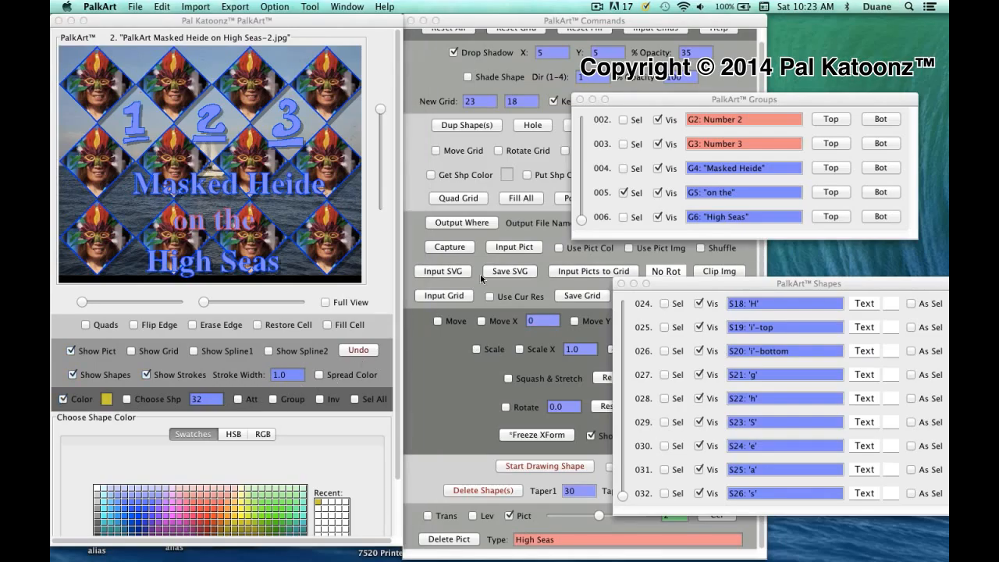
{"action": "left_click", "coordinate": [624, 169]}
{"action": "left_click", "coordinate": [624, 169]}
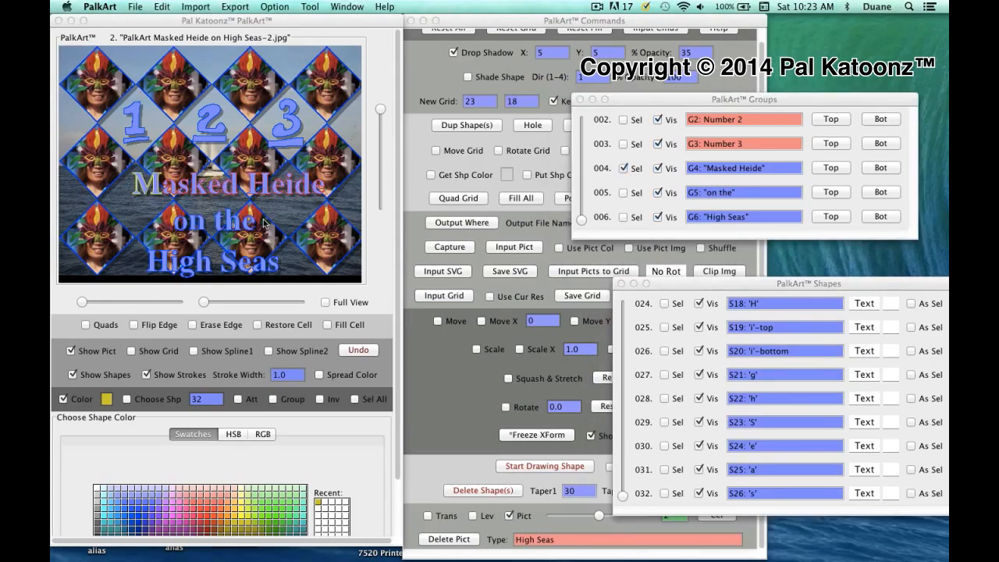
{"action": "left_click", "coordinate": [266, 191]}
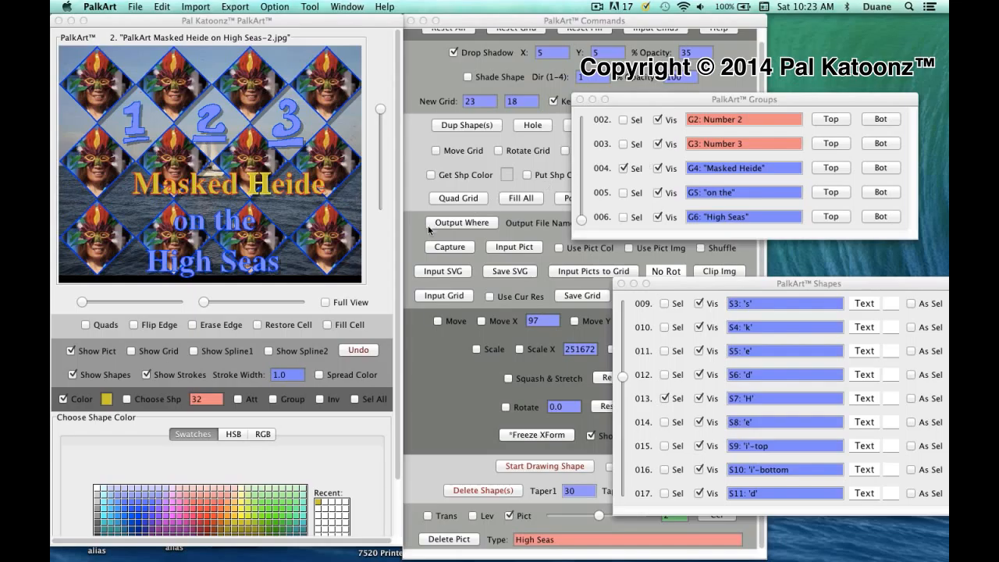
{"action": "left_click", "coordinate": [622, 219]}
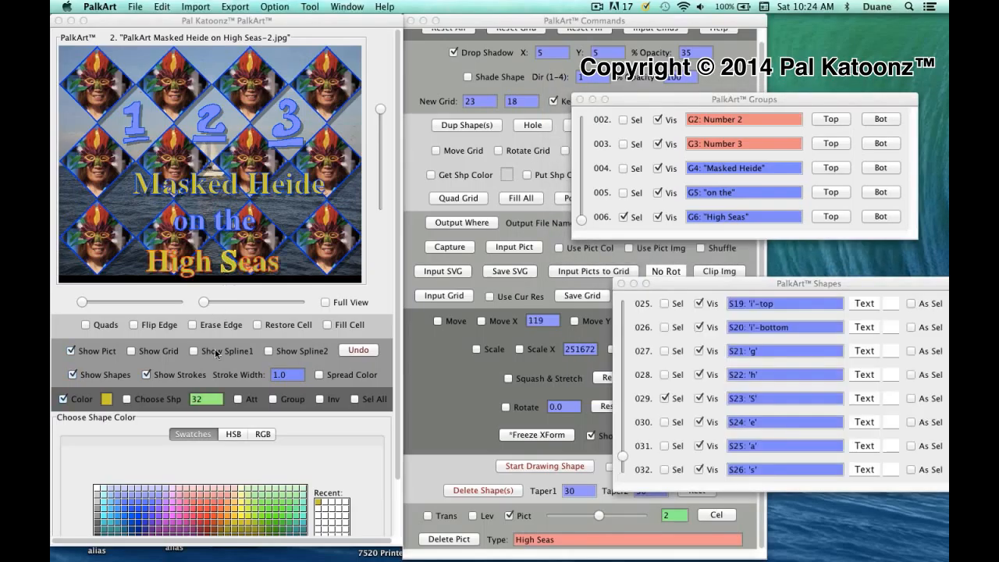
Choose a salmon red shape color and select the "on the" group for coloring.
{"action": "left_click", "coordinate": [207, 504]}
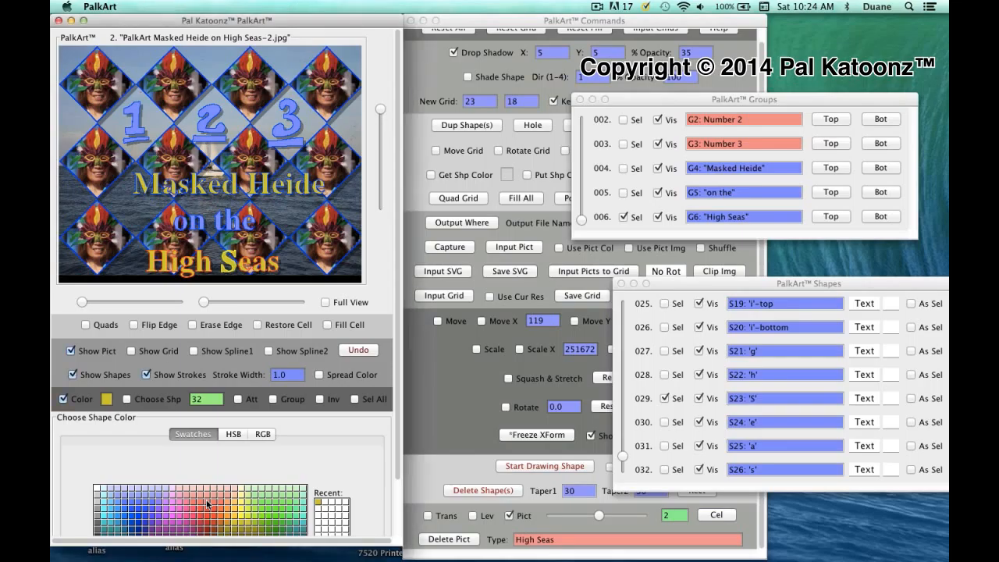
{"action": "left_click", "coordinate": [207, 504]}
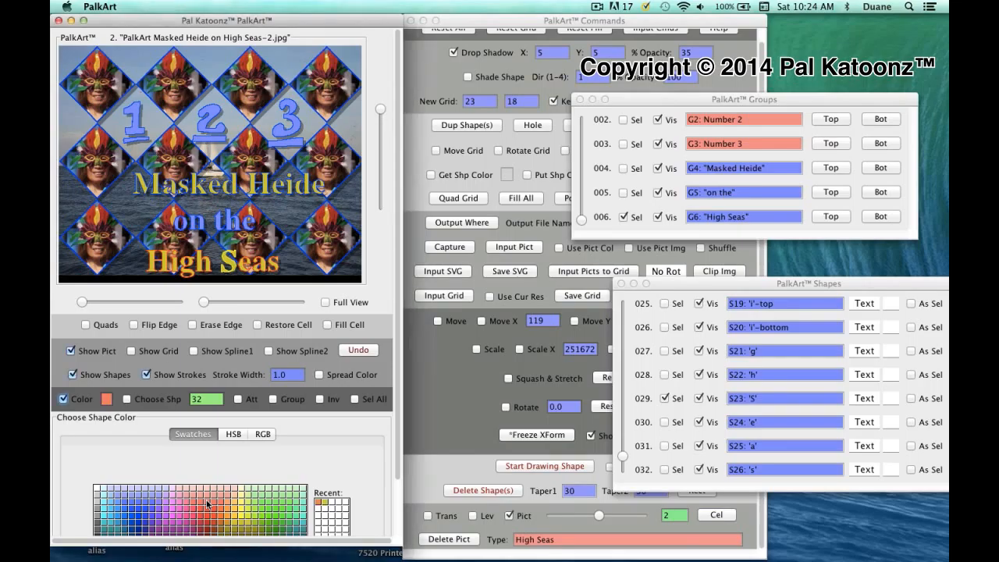
{"action": "left_click", "coordinate": [623, 193]}
{"action": "left_click", "coordinate": [624, 193]}
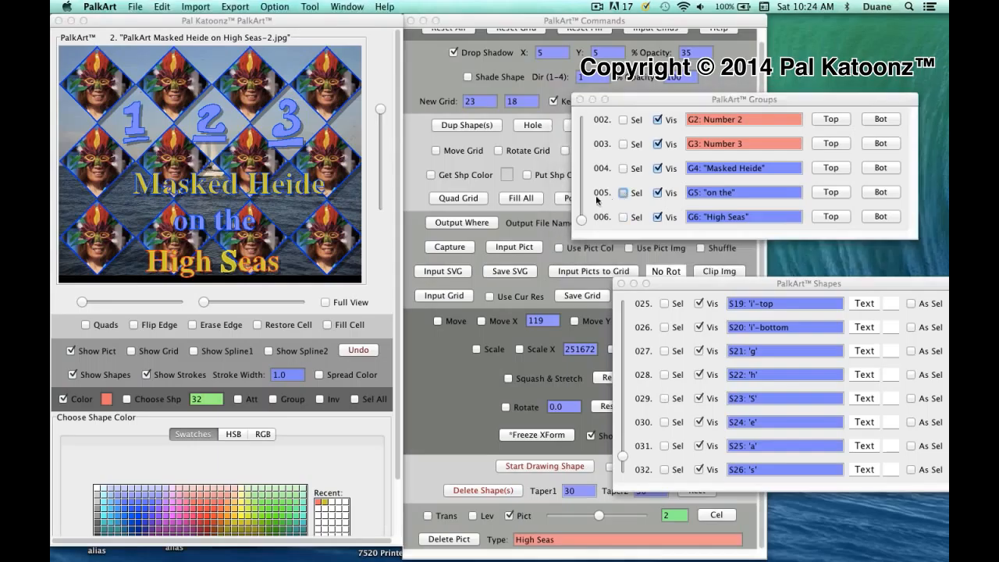